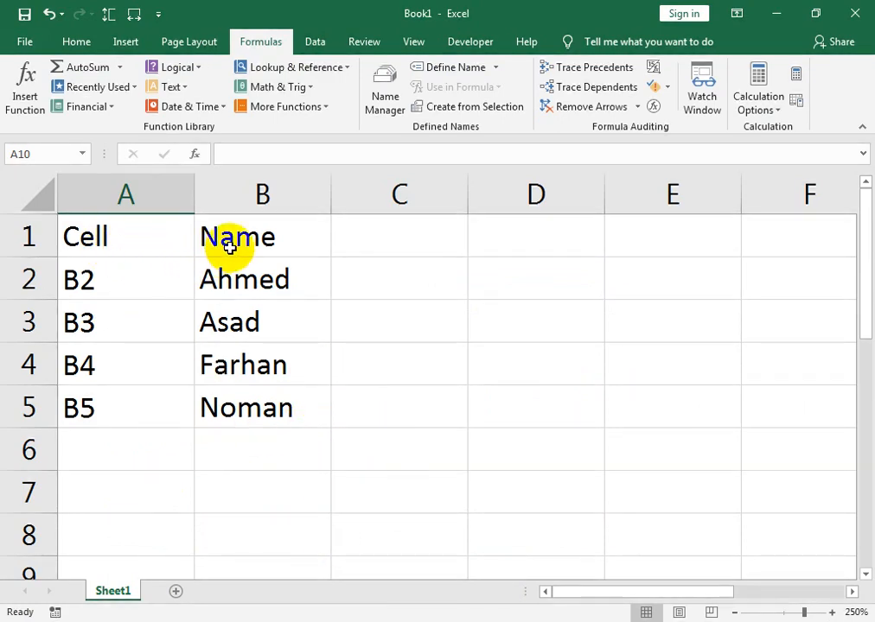
Step: Enter an INDIRECT formula in cell D7 that takes its reference text from cell A2
click(524, 493)
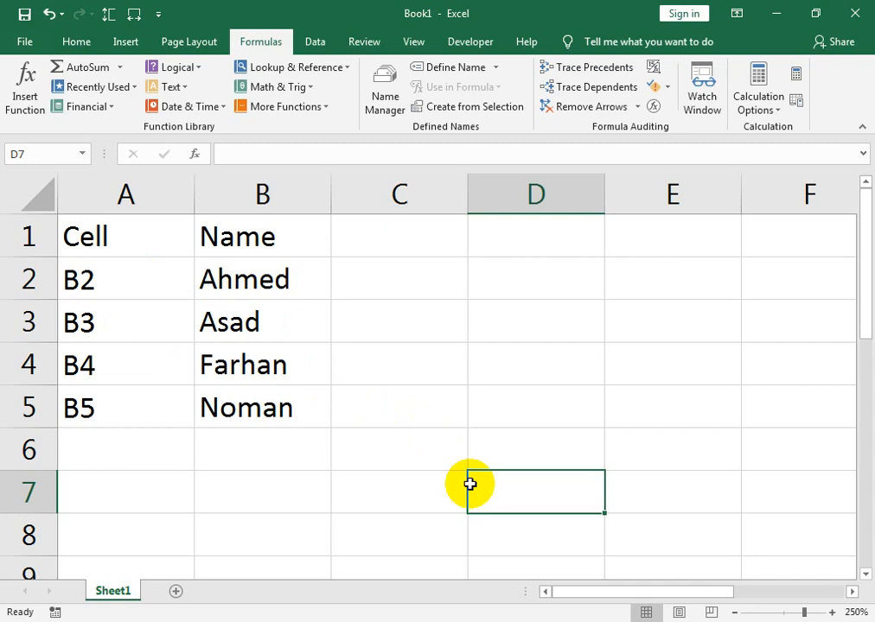
text(=)
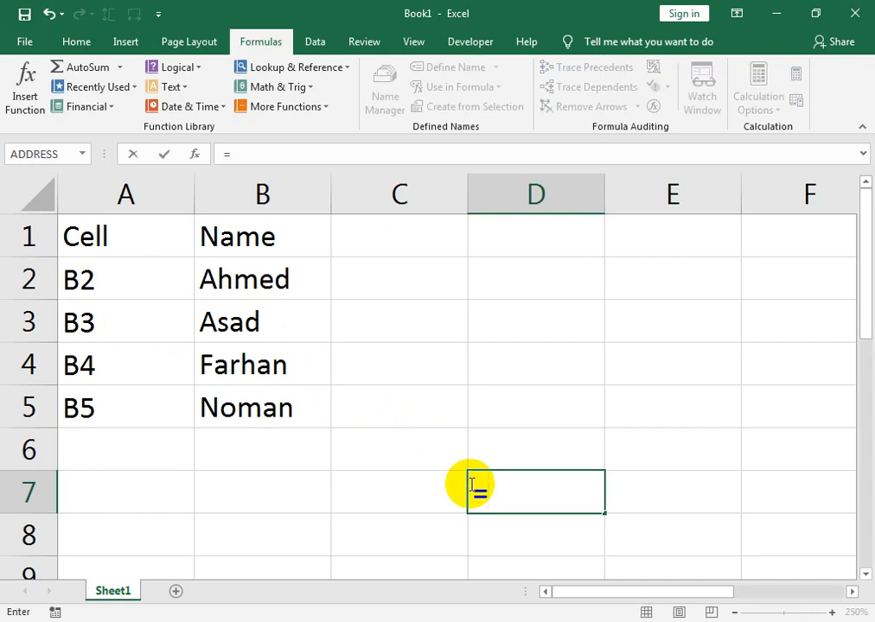
text(in)
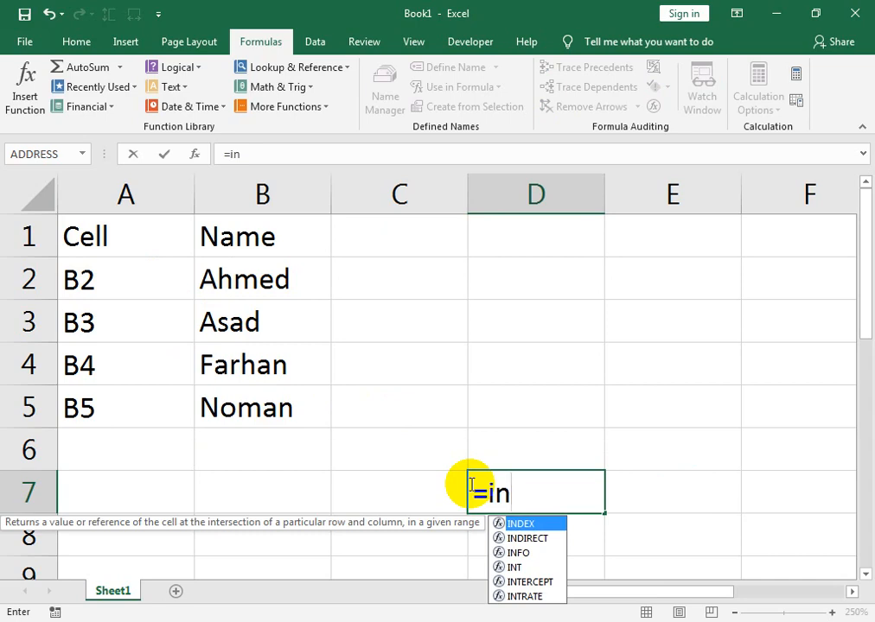
key(Down)
key(Tab)
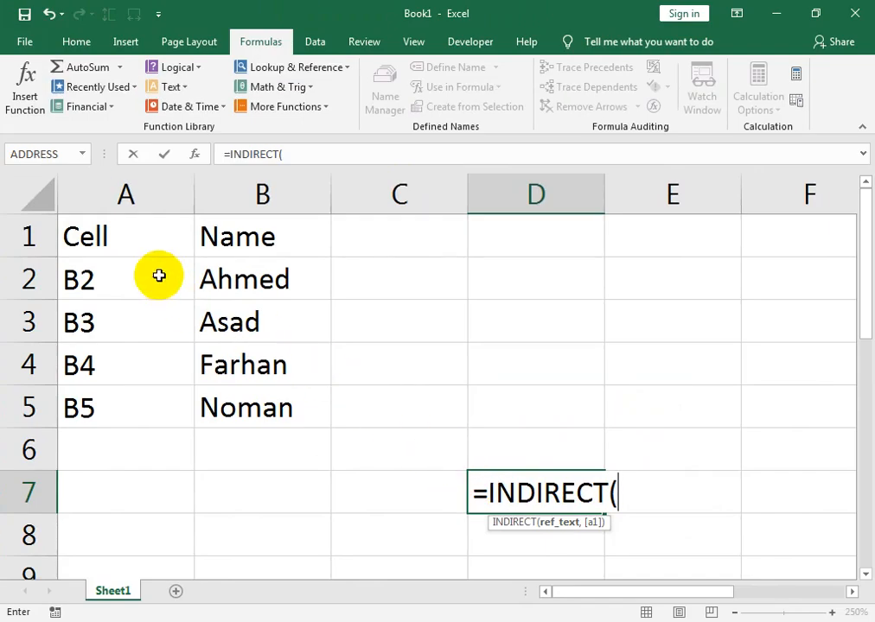
click(121, 276)
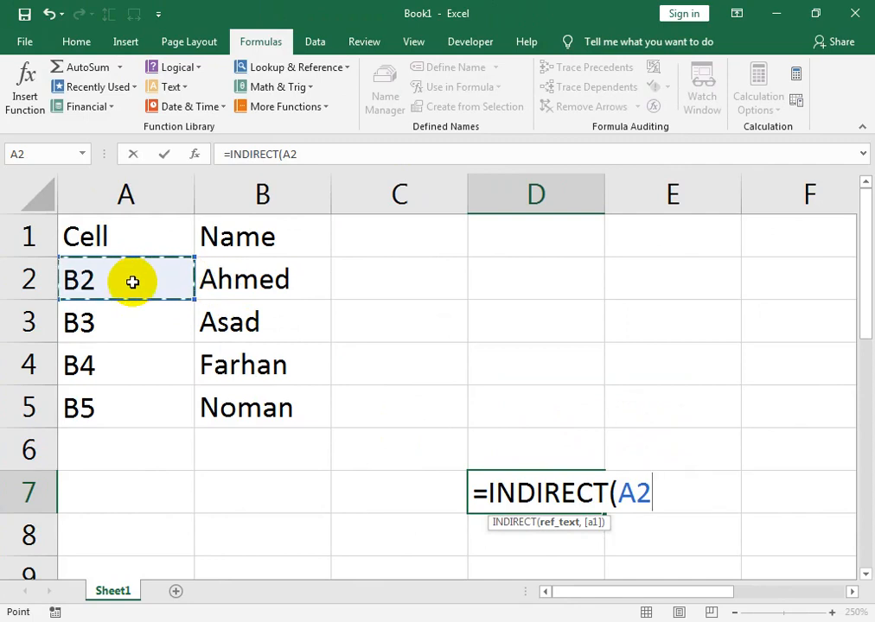
text())
key(Return)
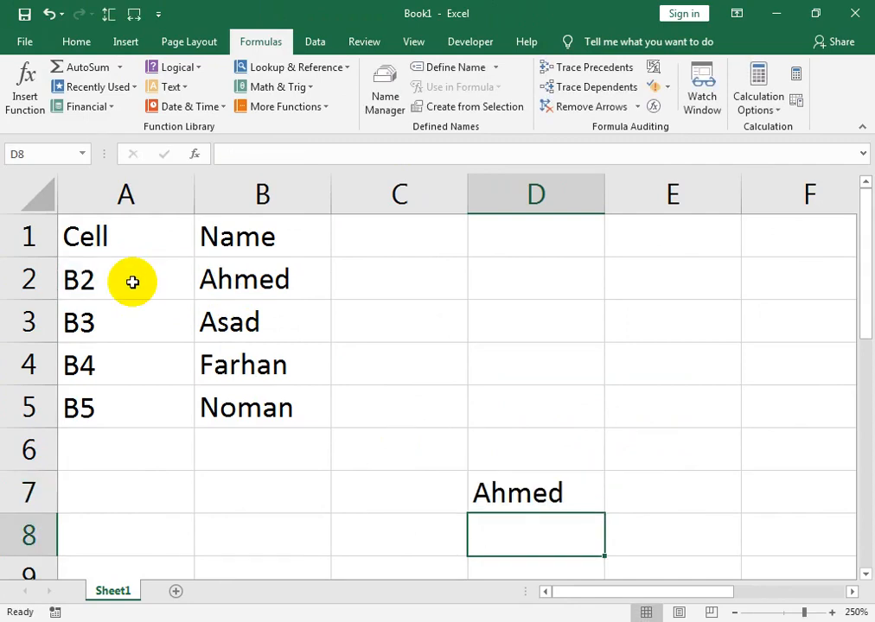
Step: Label cell C6 "type" and enter the cell reference b3 in C7 below it
key(Up)
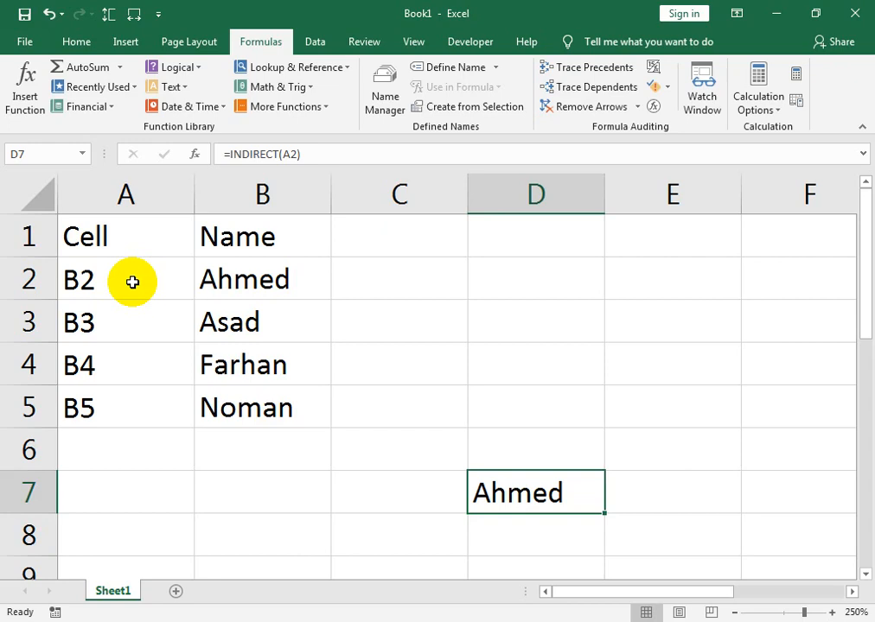
key(Left)
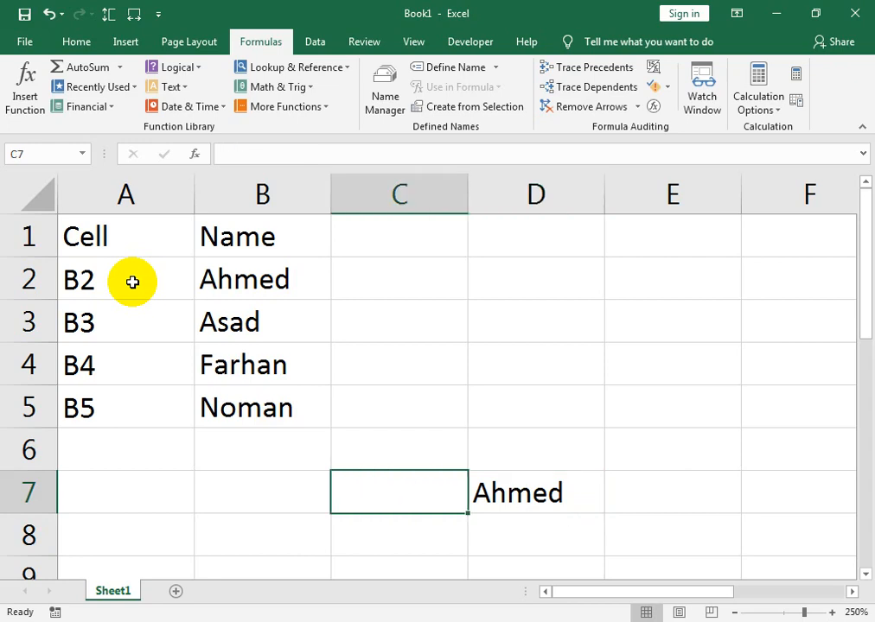
key(Up)
text(type)
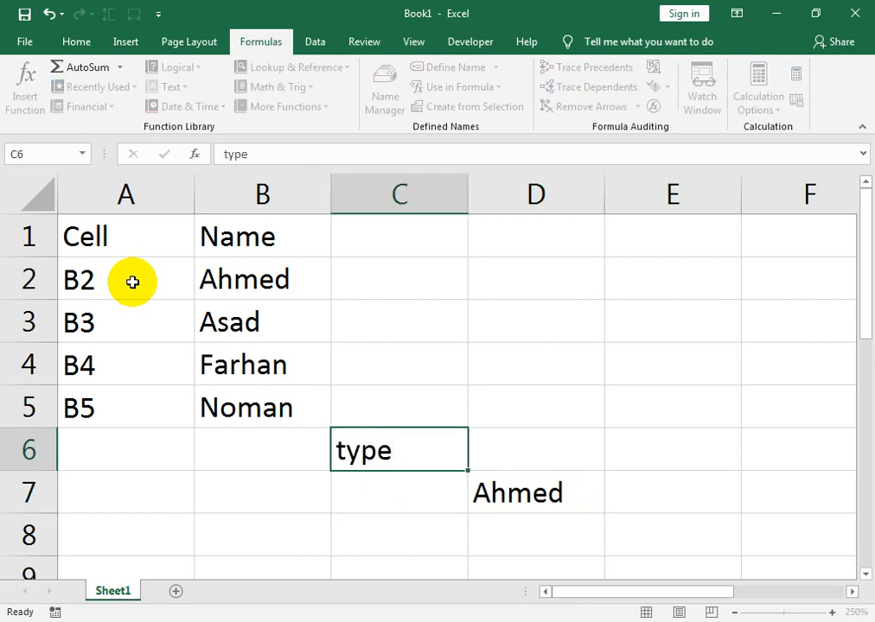
key(Return)
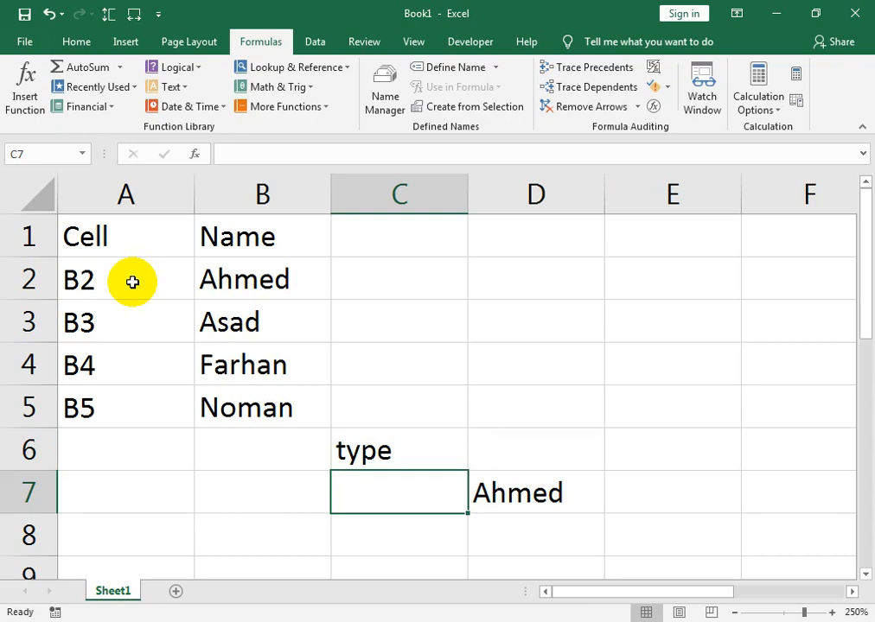
text(3)
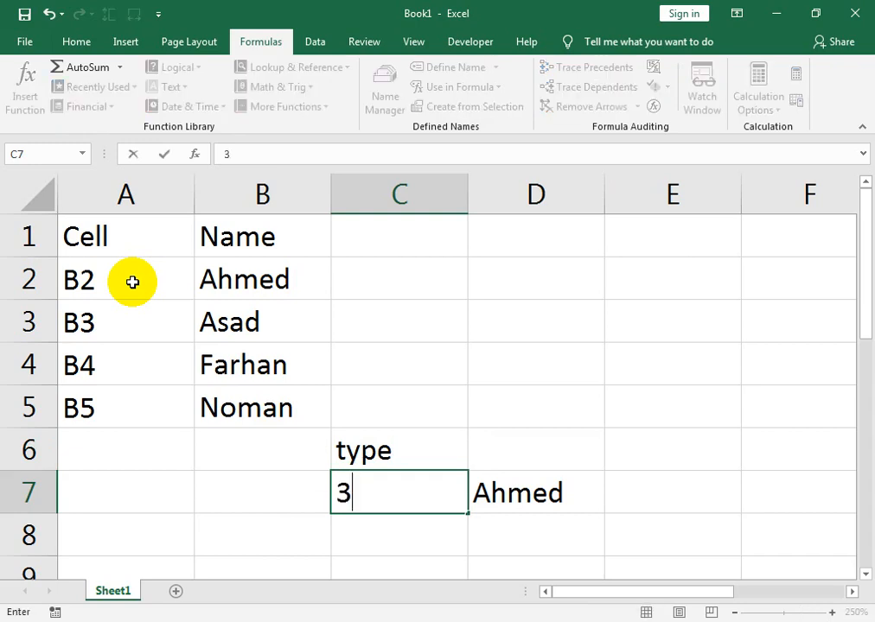
key(BackSpace)
text(b3)
key(Tab)
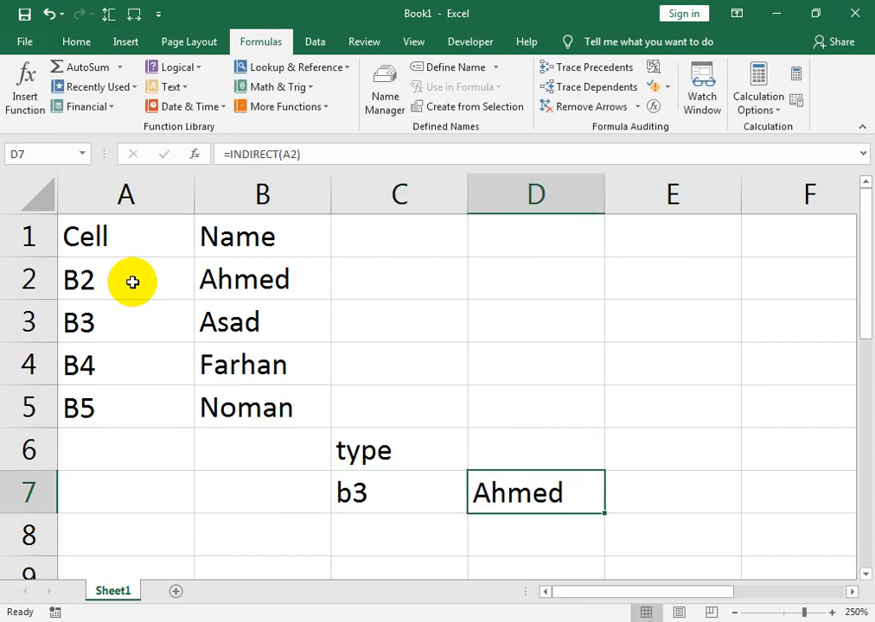
Step: Replace the formula in D7 with =INDIRECT(C7)
text(=in)
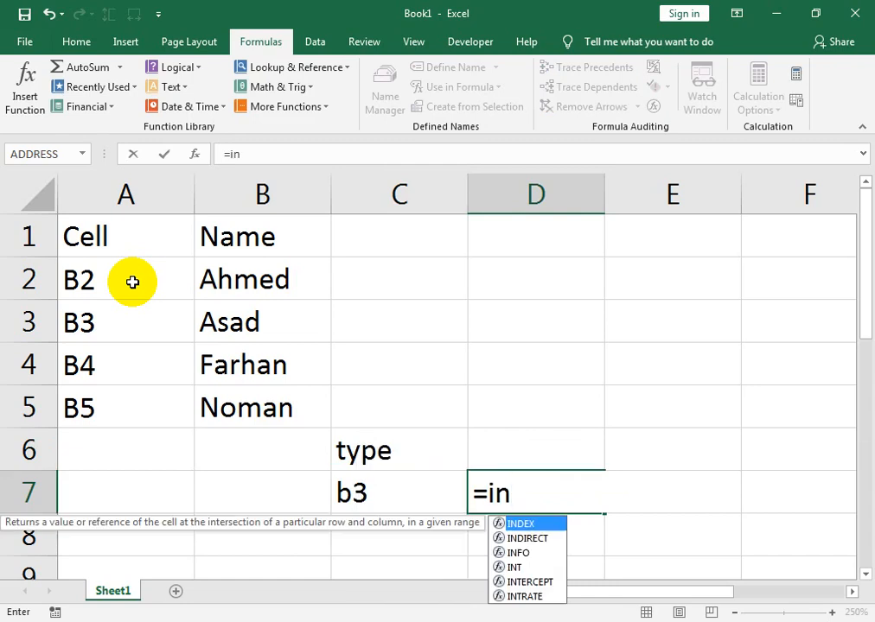
key(Down)
key(Tab)
key(Left)
text())
key(Return)
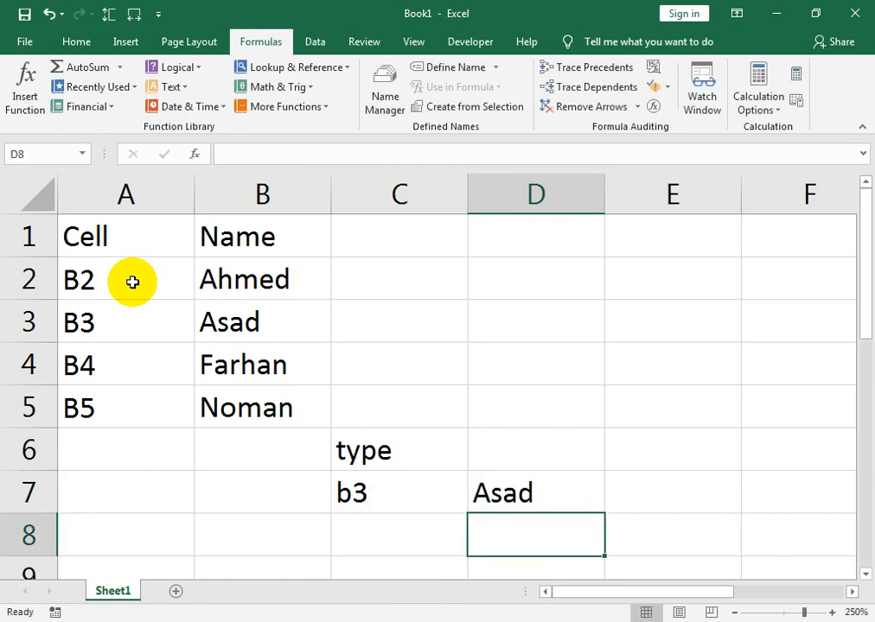
Step: Test the INDIRECT lookup by setting the reference in C7 to B4, followed by B5
key(Up)
key(Left)
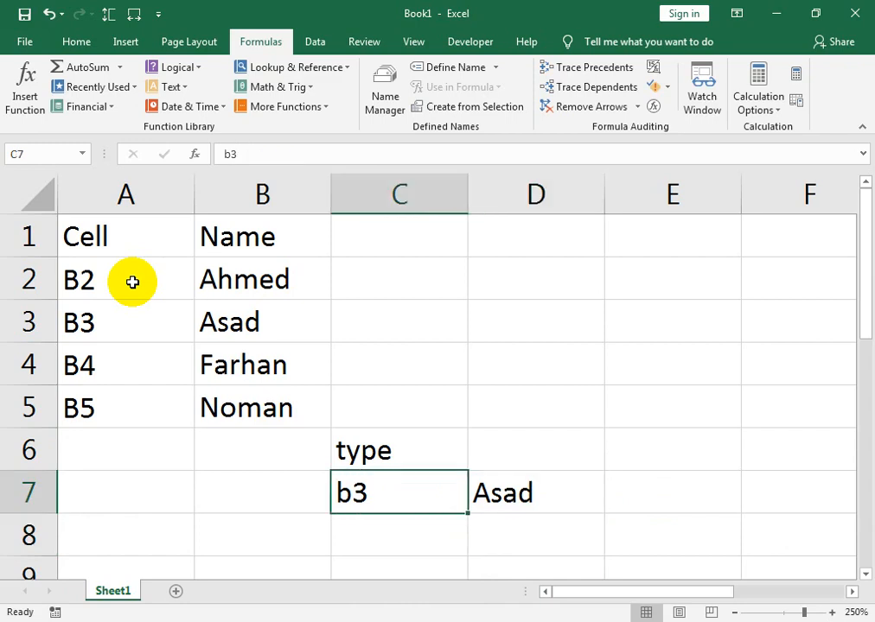
text(B4)
key(Return)
key(Up)
text(B5)
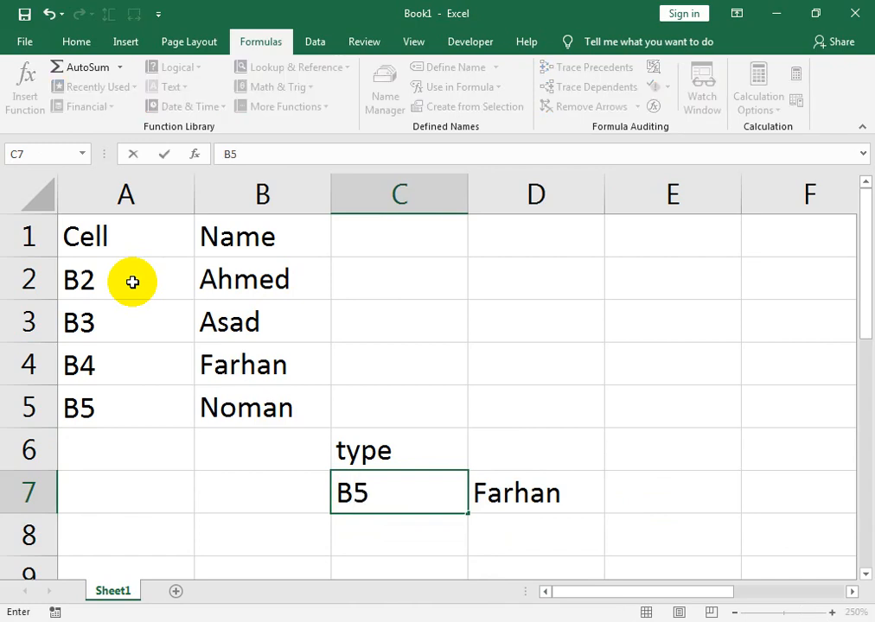
key(Return)
key(Up)
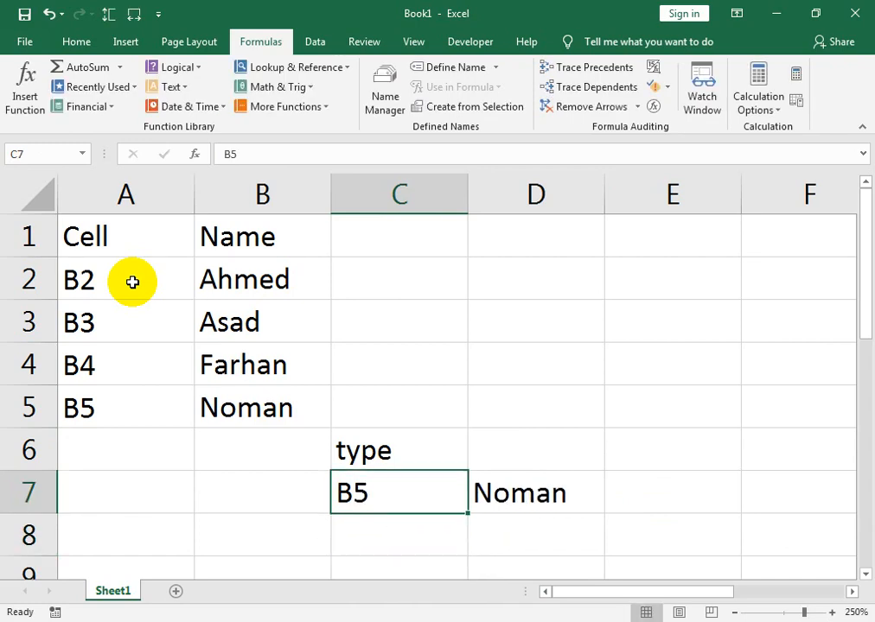
Step: Examine the input cell C7 and the INDIRECT formula in D7 that depends on it
key(Right)
key(Right)
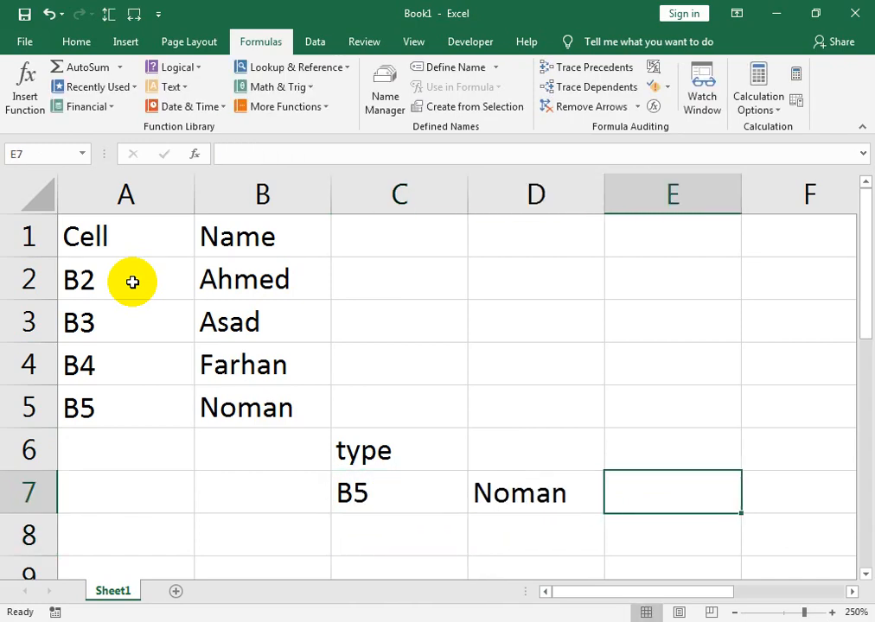
key(Up)
key(Left)
key(Left)
key(Left)
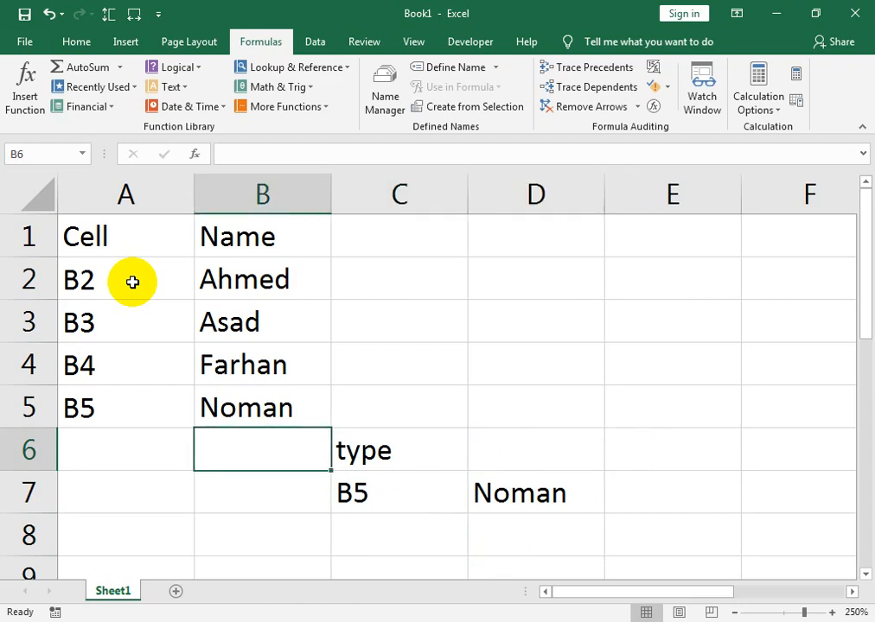
key(Right)
key(Down)
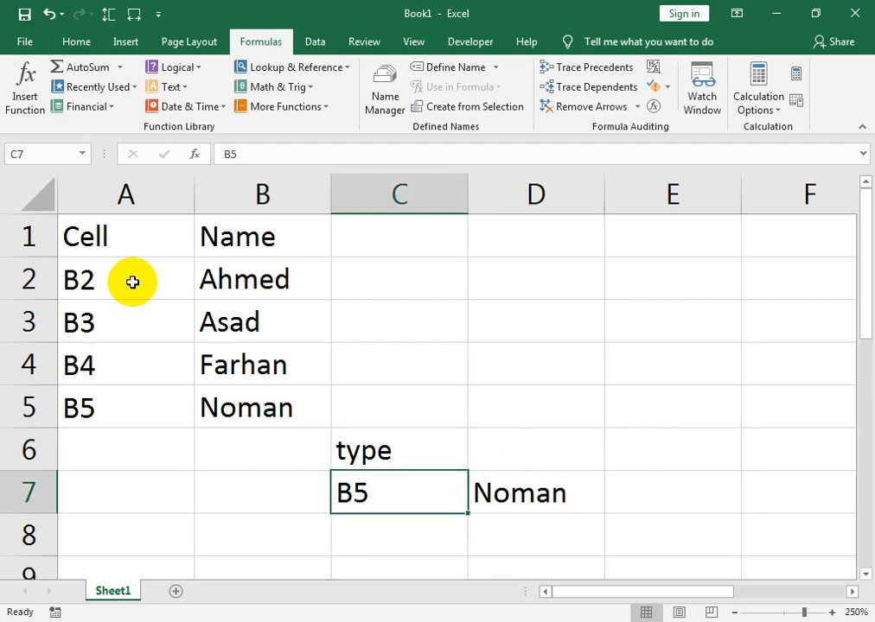
key(Right)
key(Left)
key(Right)
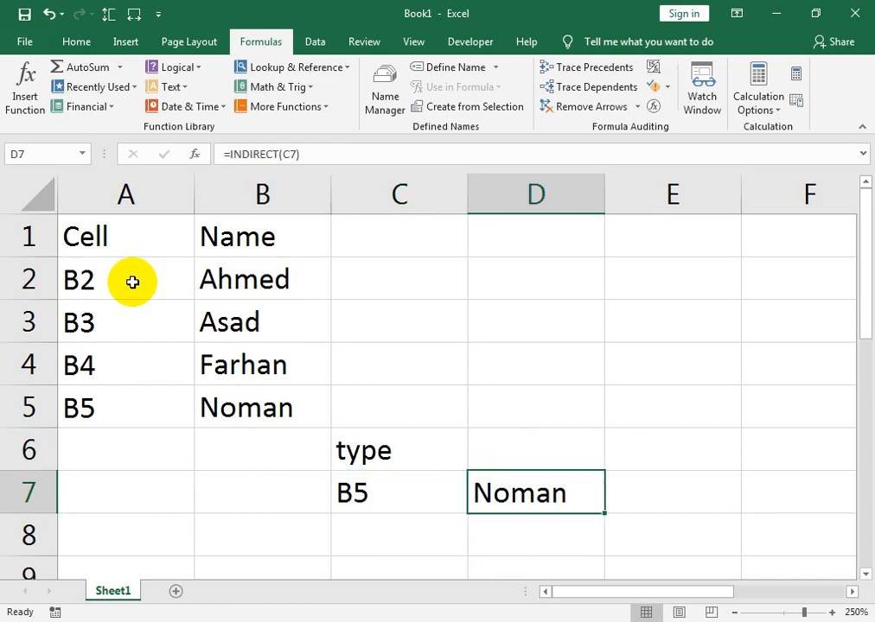
key(Left)
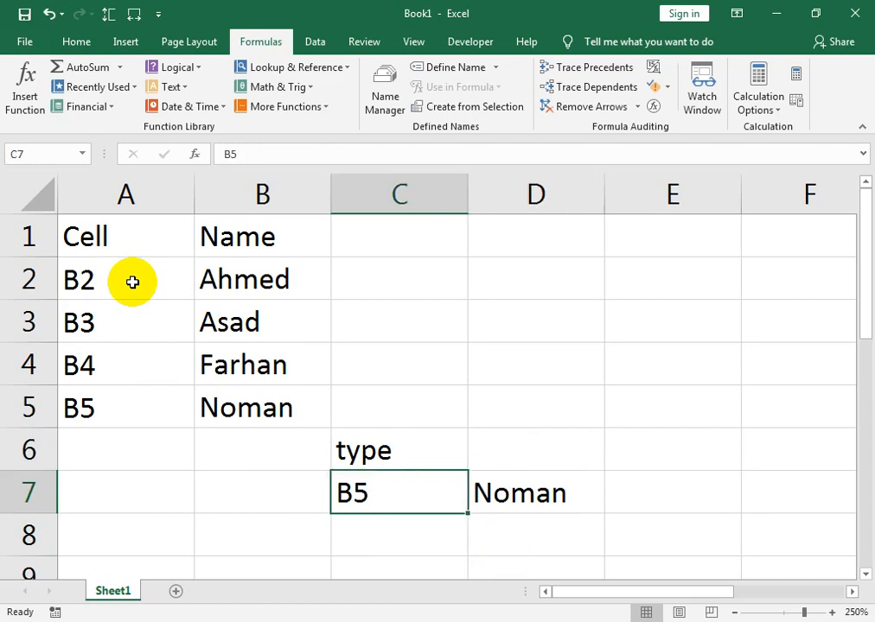
key(Right)
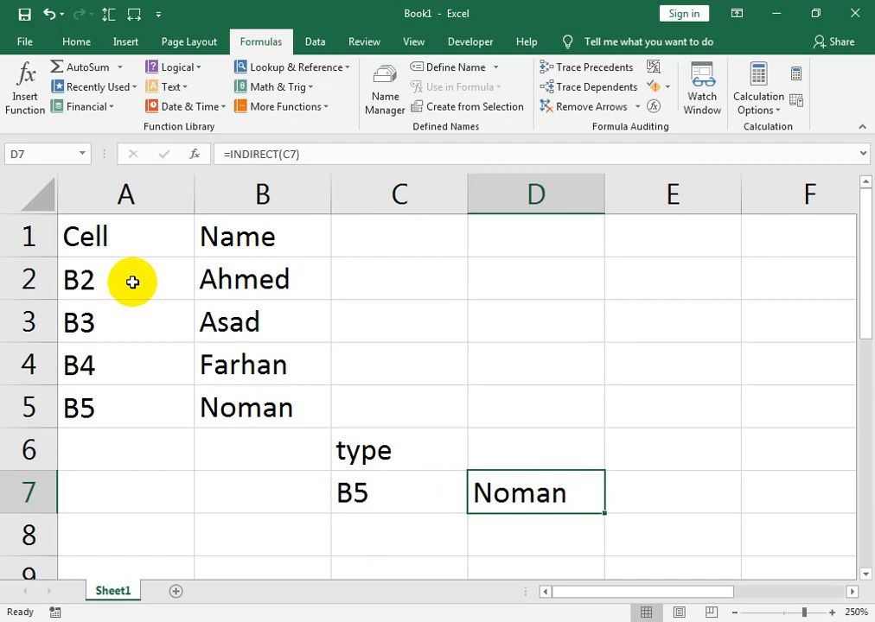
key(Left)
key(Up)
key(Up)
key(Up)
key(Up)
key(Up)
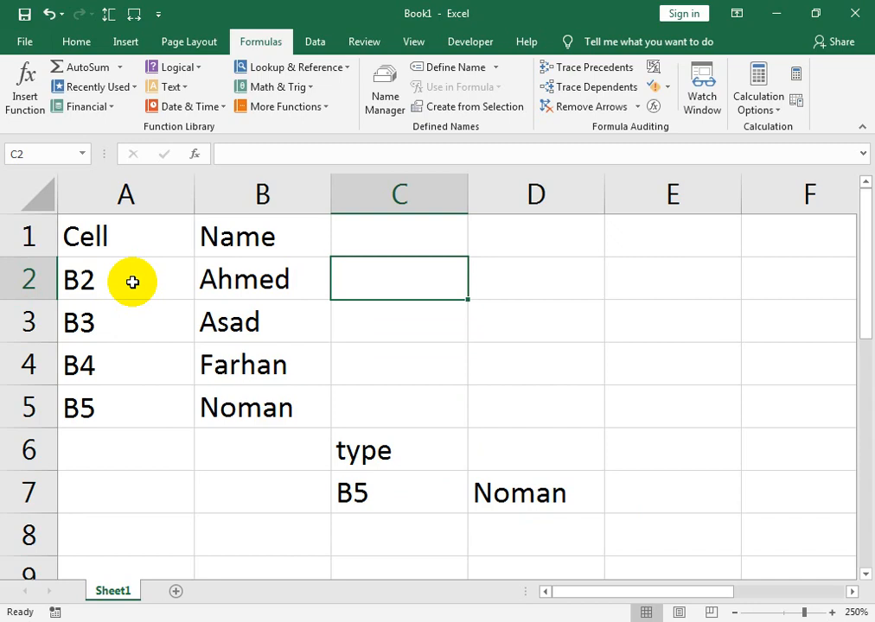
key(Right)
key(Up)
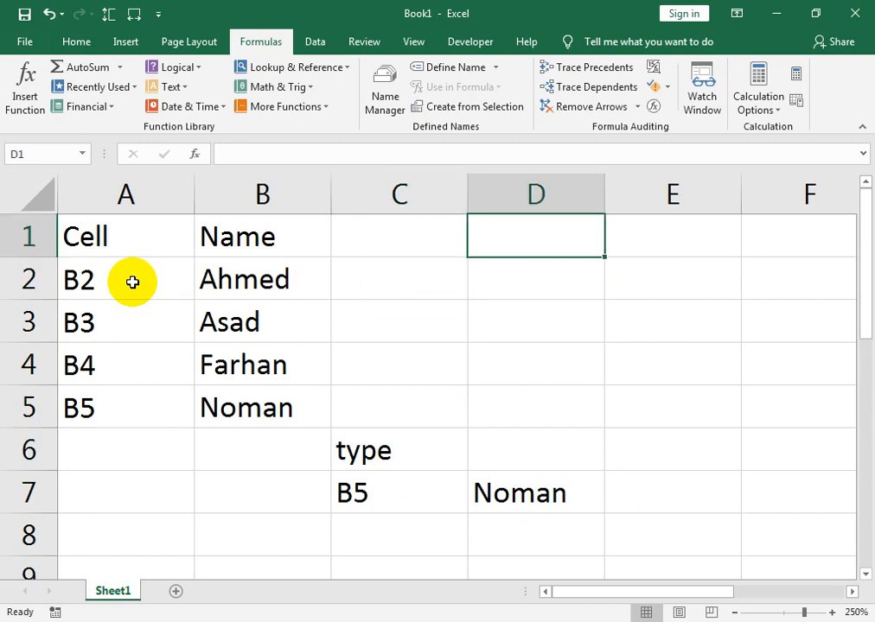
Step: Create named ranges from the selection A1:B5 using only the top row, and check them in Name Manager
drag(128, 236, 221, 407)
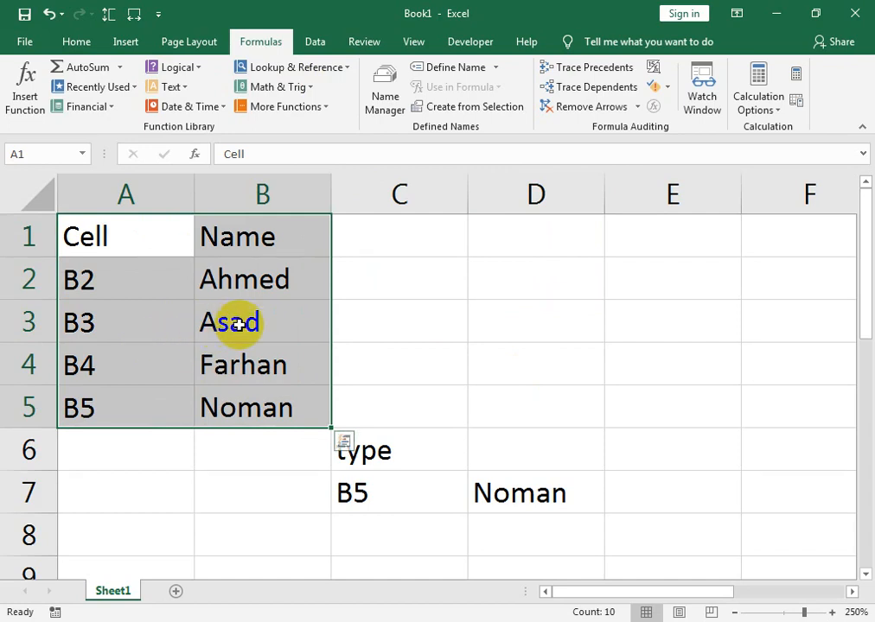
click(409, 108)
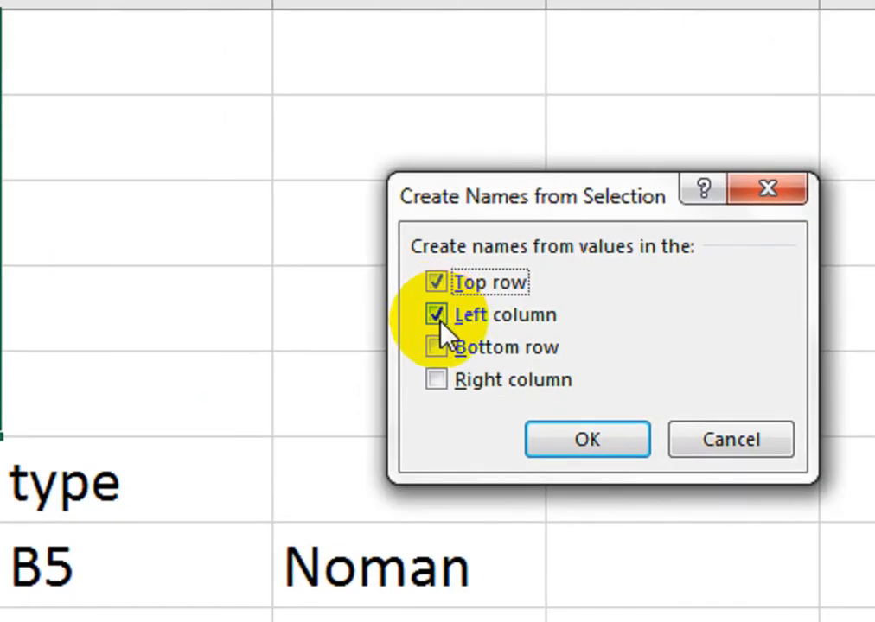
click(447, 316)
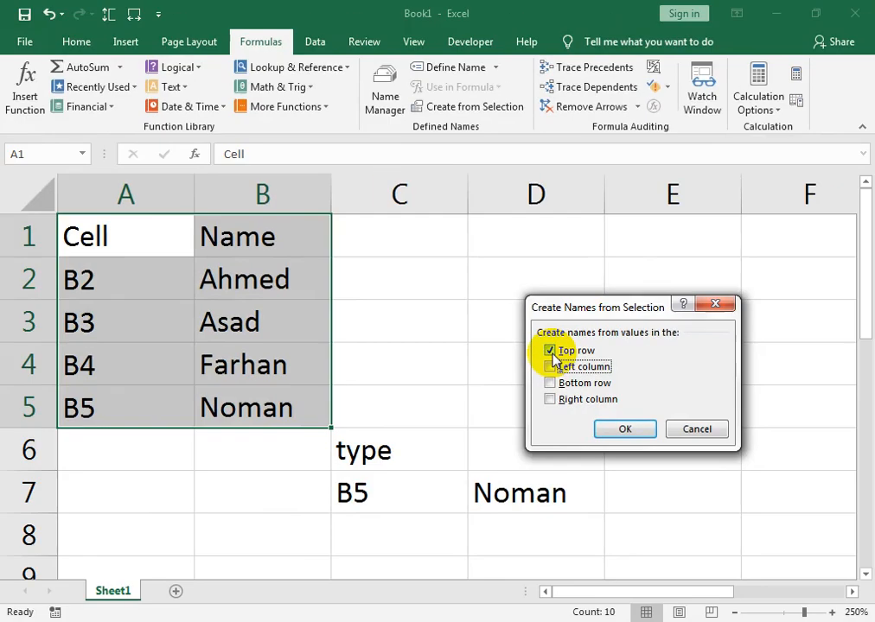
click(622, 432)
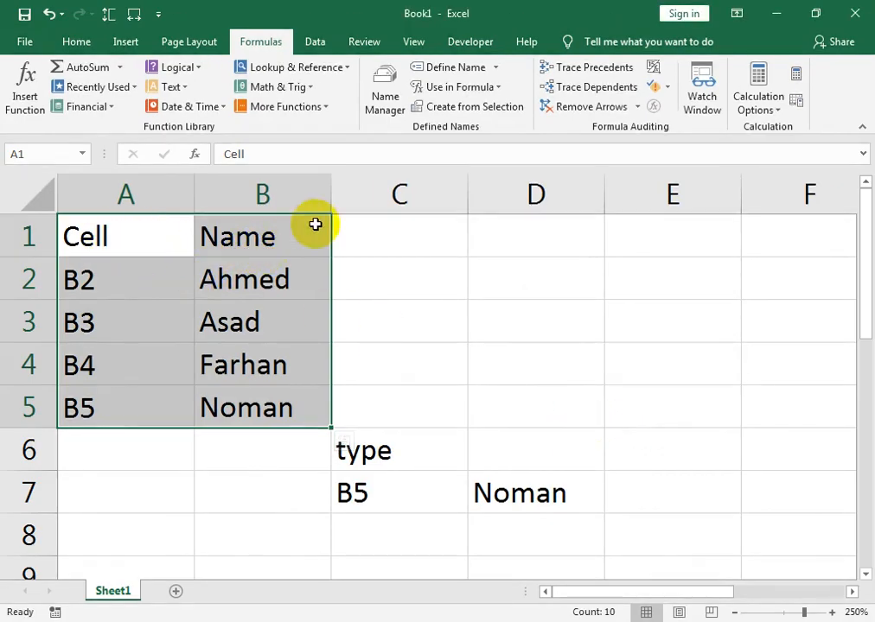
click(377, 111)
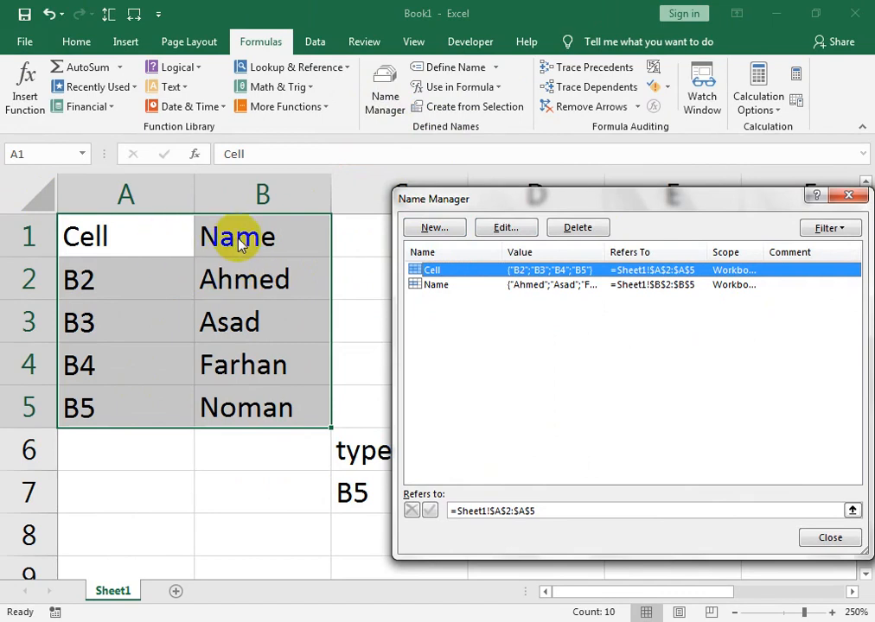
click(830, 537)
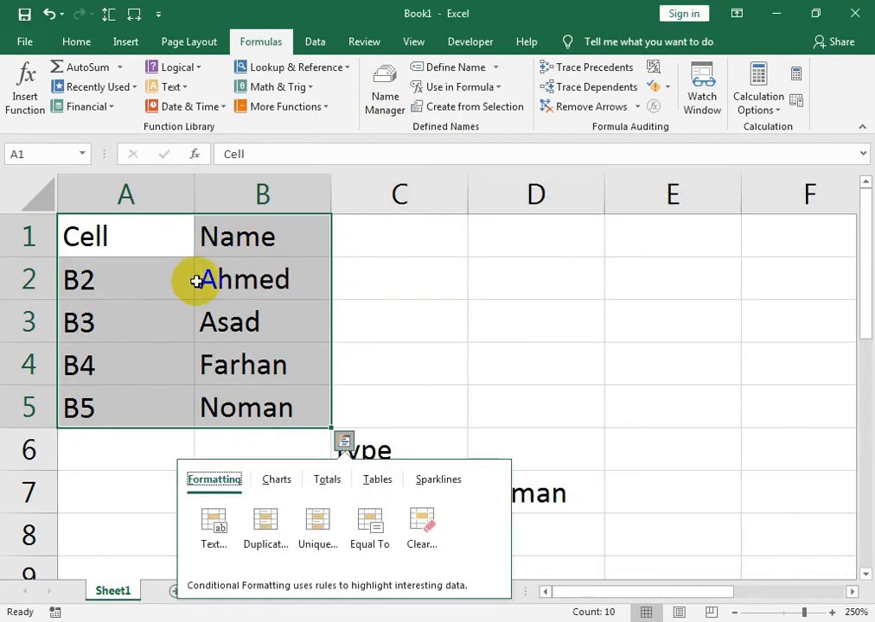
Step: Enter the label DataValidation in D1 and auto-fit the width of column D to it
click(240, 248)
click(472, 249)
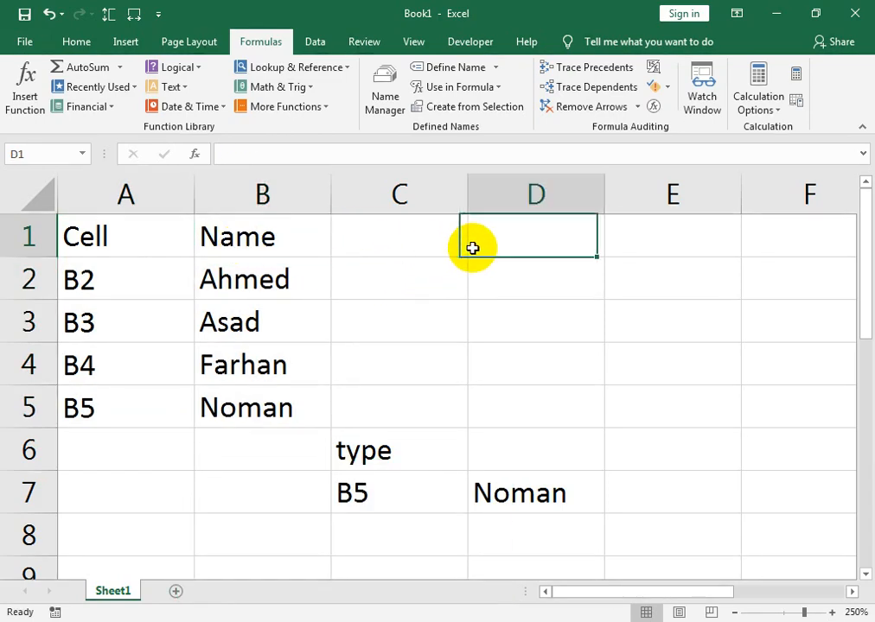
text(dATA)
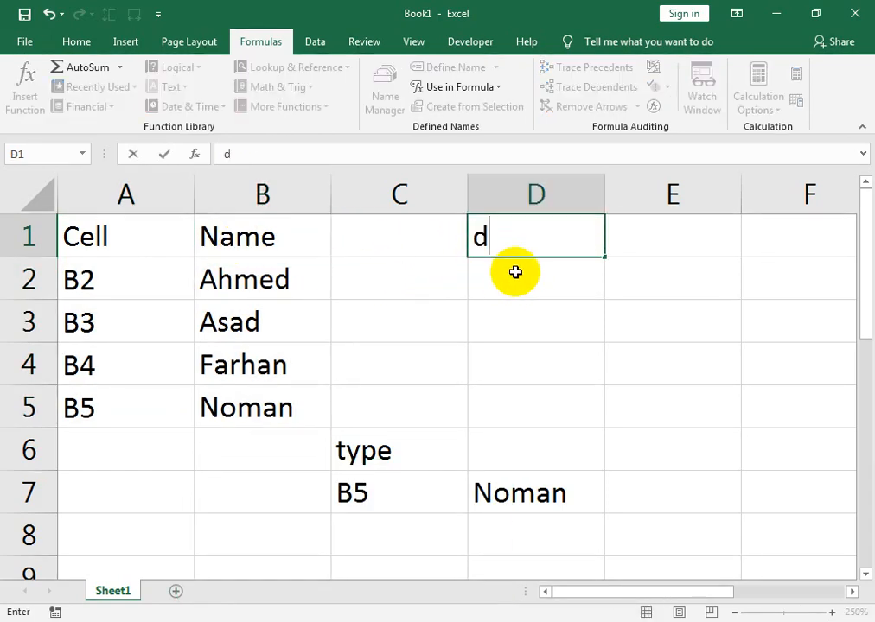
key(BackSpace)
key(BackSpace)
key(BackSpace)
key(BackSpace)
text(DataVali)
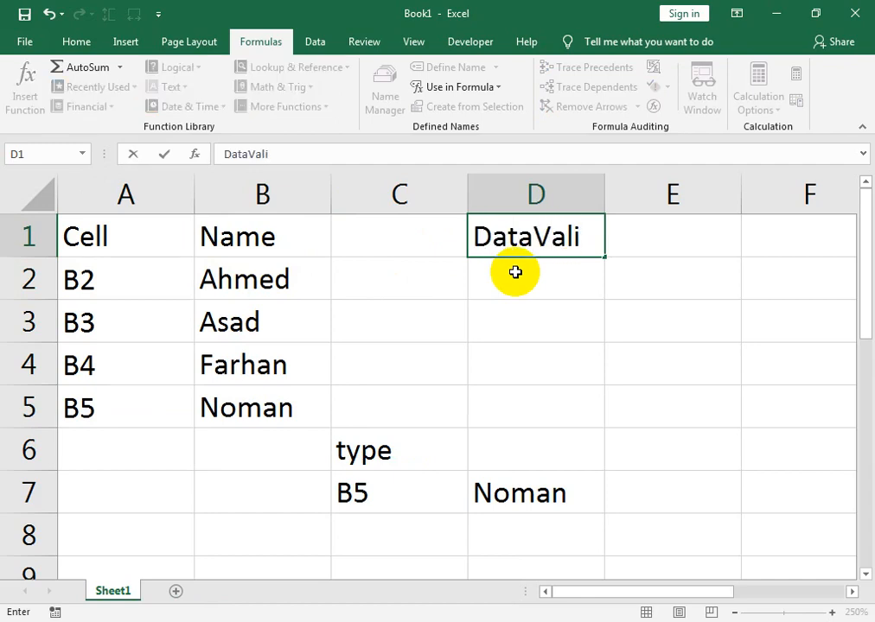
text(dation)
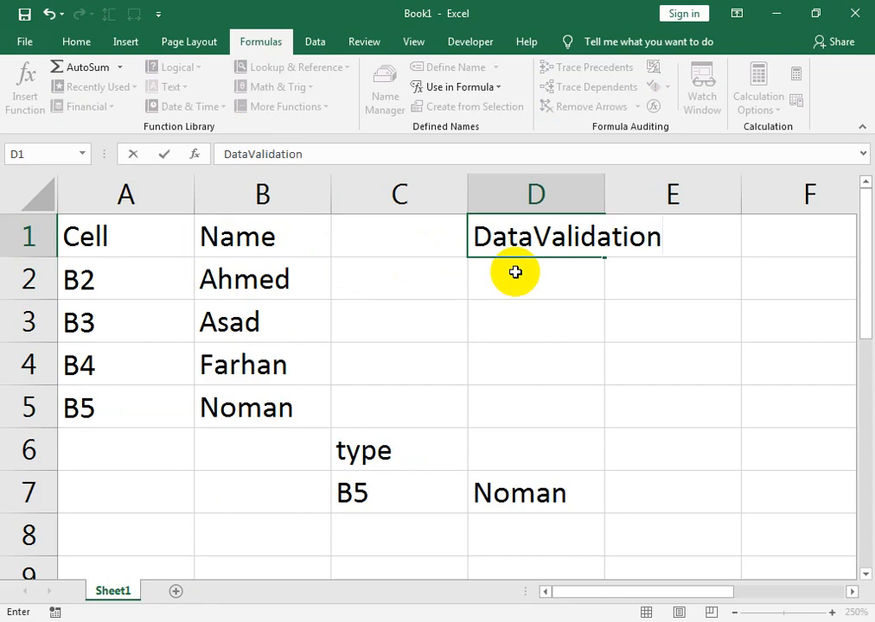
key(Return)
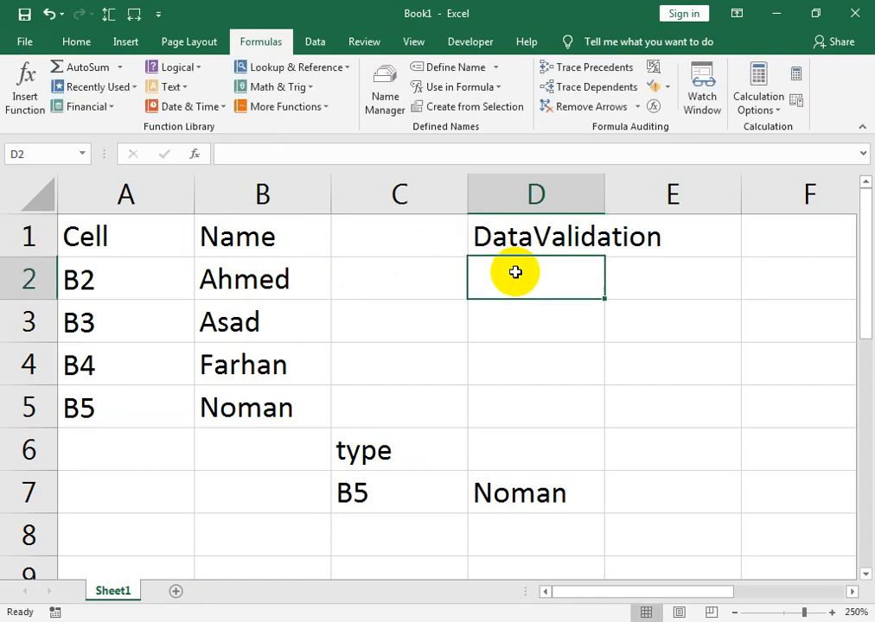
double_click(606, 177)
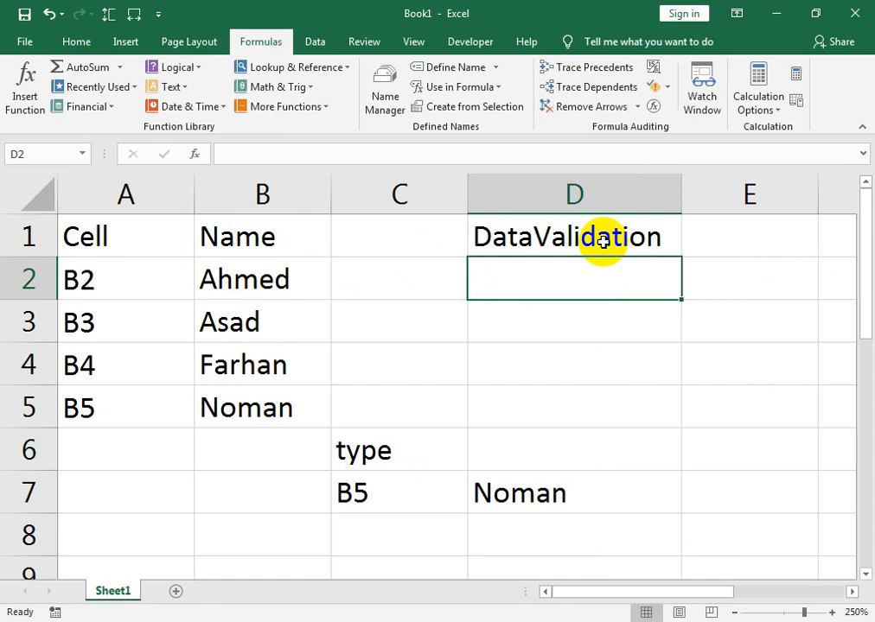
Step: Add a list data validation to E1 with the cell references in A2:A5 (=Cell) as its source
click(701, 246)
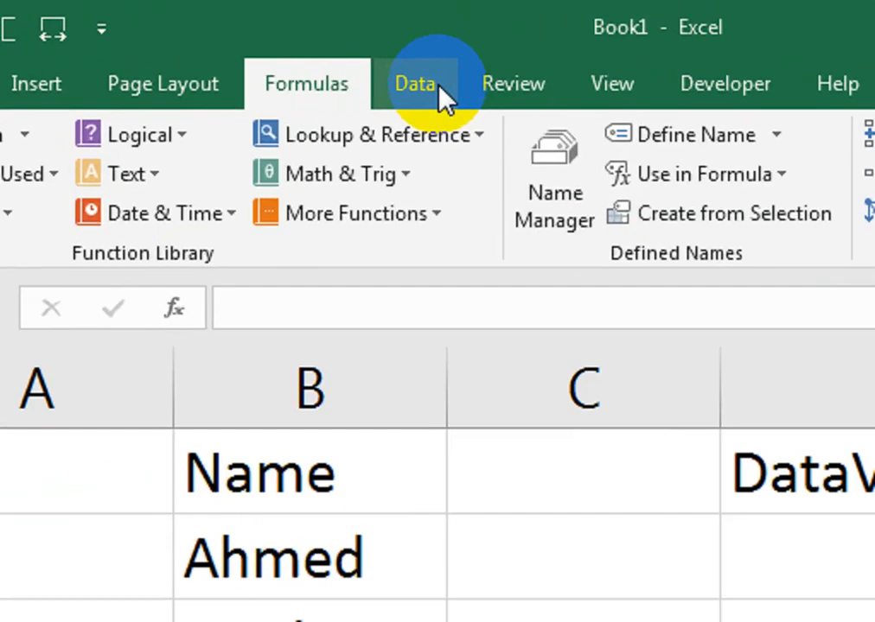
click(325, 46)
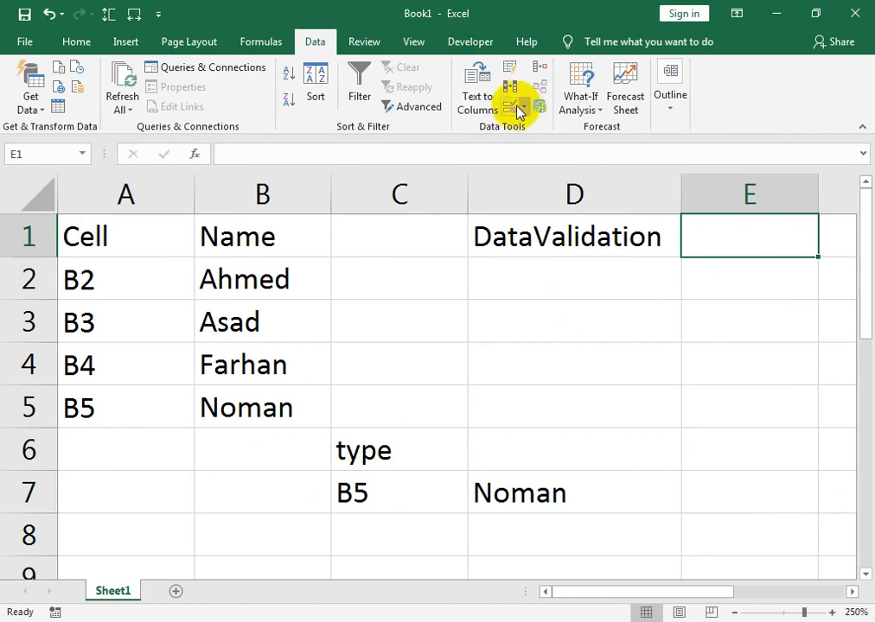
click(522, 108)
click(521, 128)
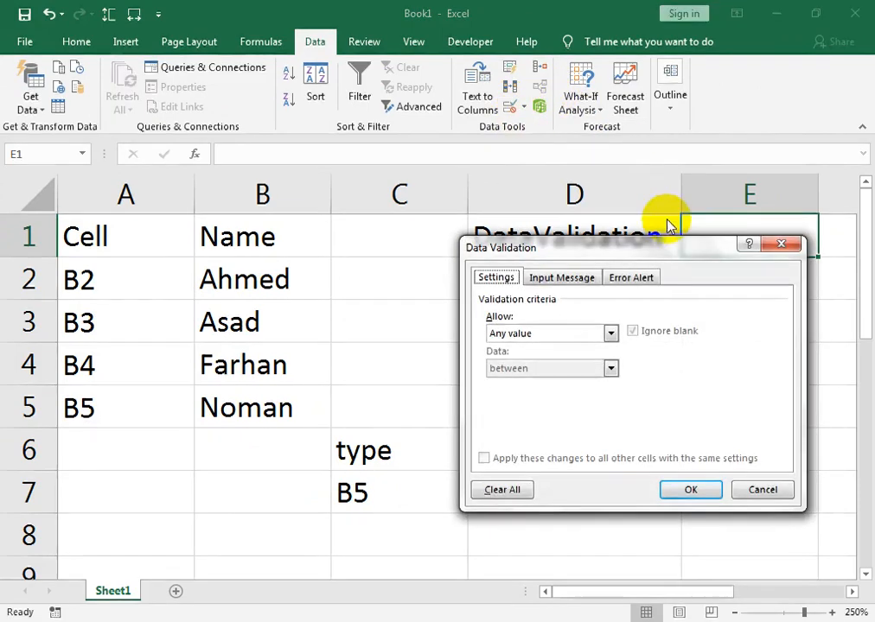
click(565, 333)
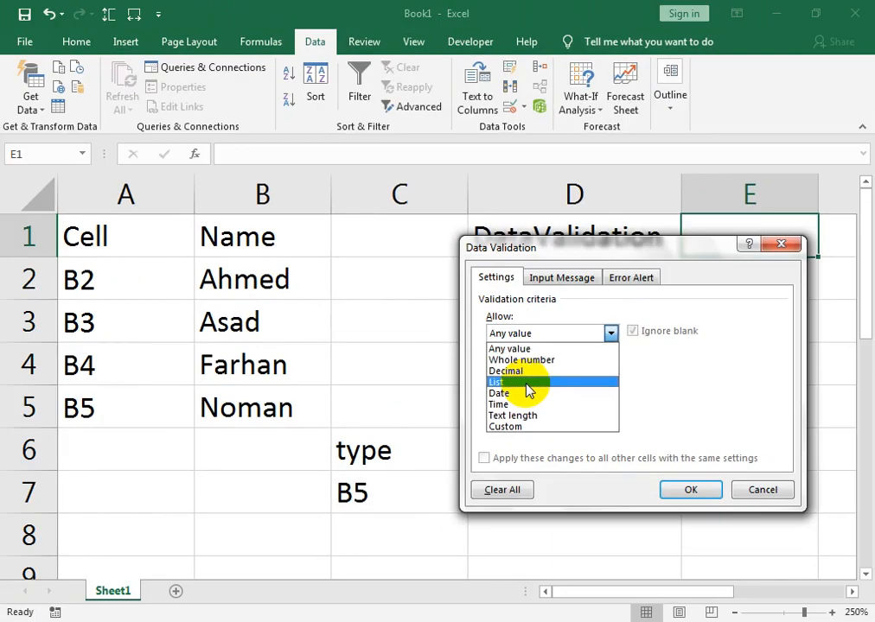
click(440, 311)
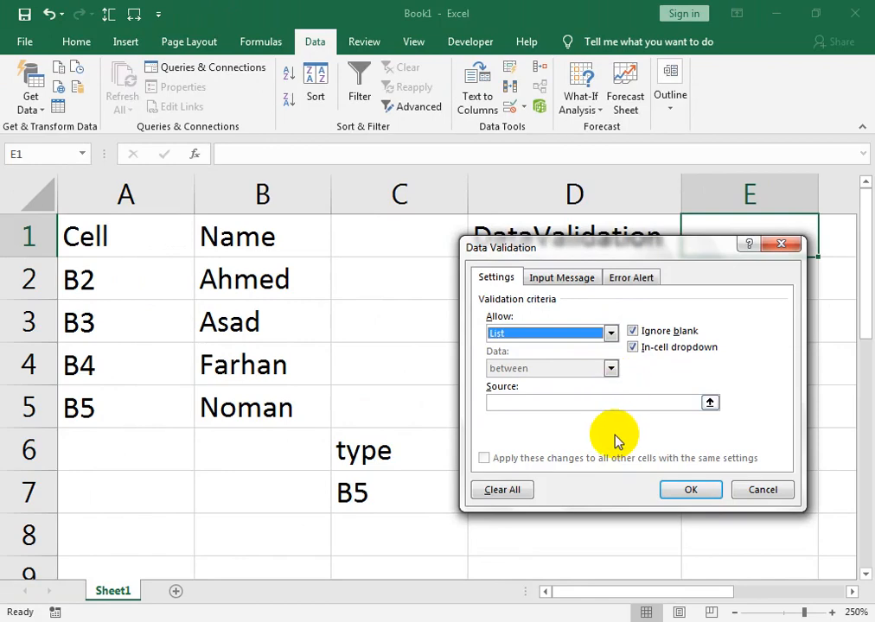
click(540, 408)
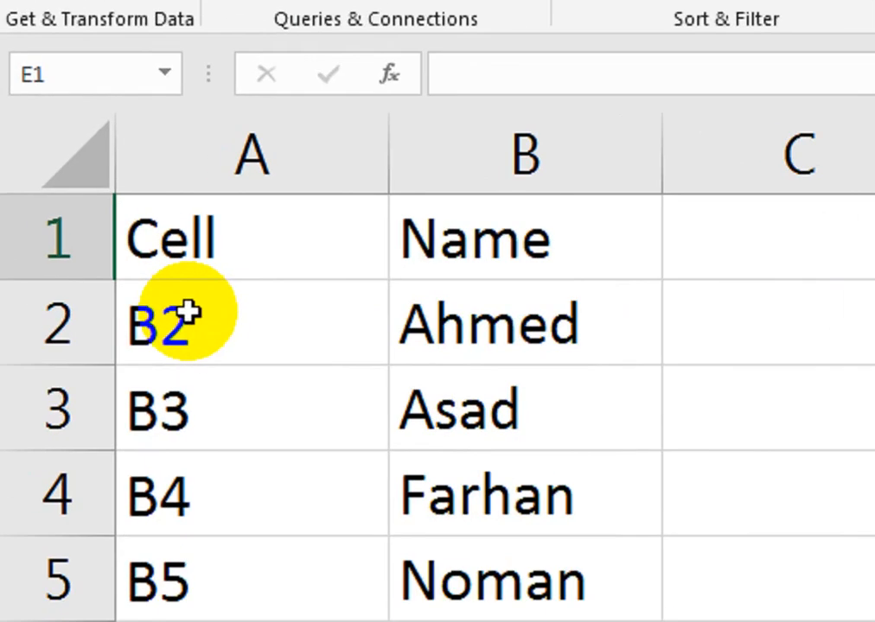
click(94, 283)
drag(185, 366, 169, 543)
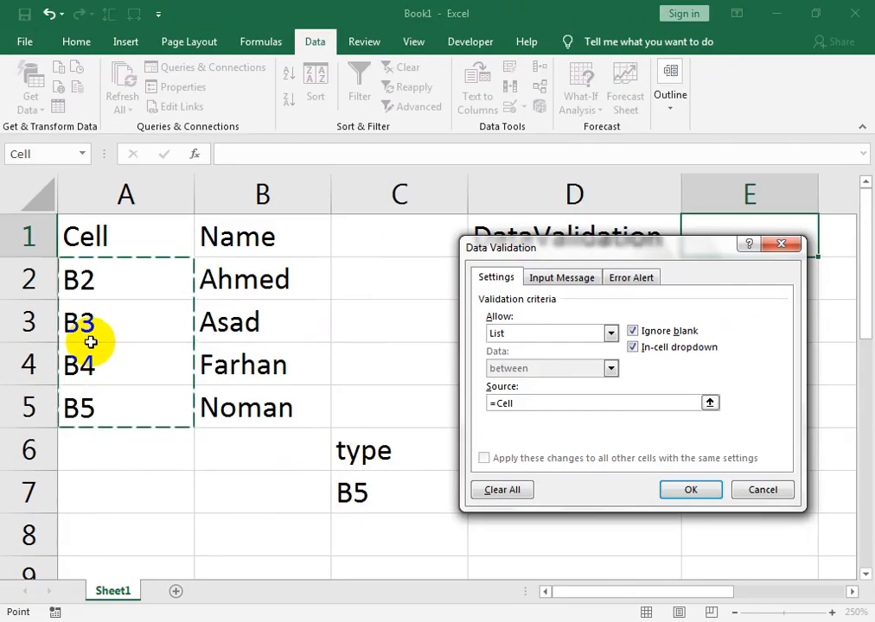
click(689, 488)
Step: Try the new drop-down list in E1 and leave B5 chosen
click(826, 250)
click(766, 363)
click(826, 250)
click(755, 354)
Step: Enter the label Select Name in D2
click(610, 290)
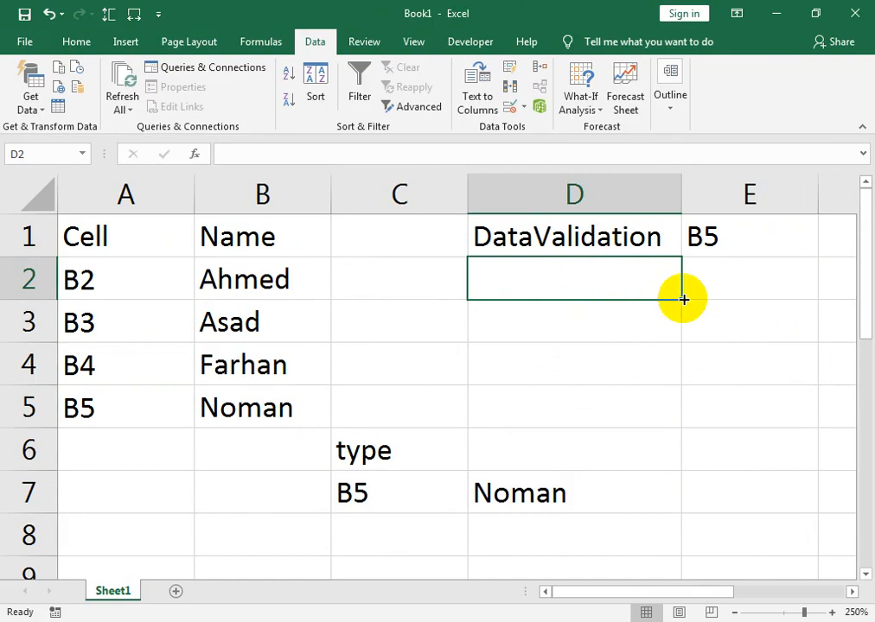
text(Select Name)
key(ctrl+Return)
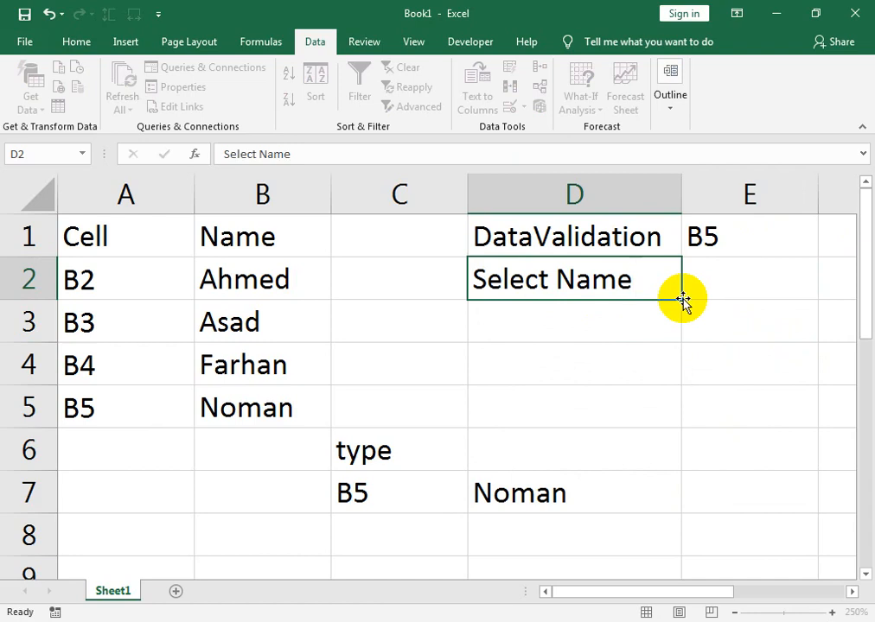
key(Return)
Step: Add a list data validation to E2 with the source =indirect($E$1)
click(683, 297)
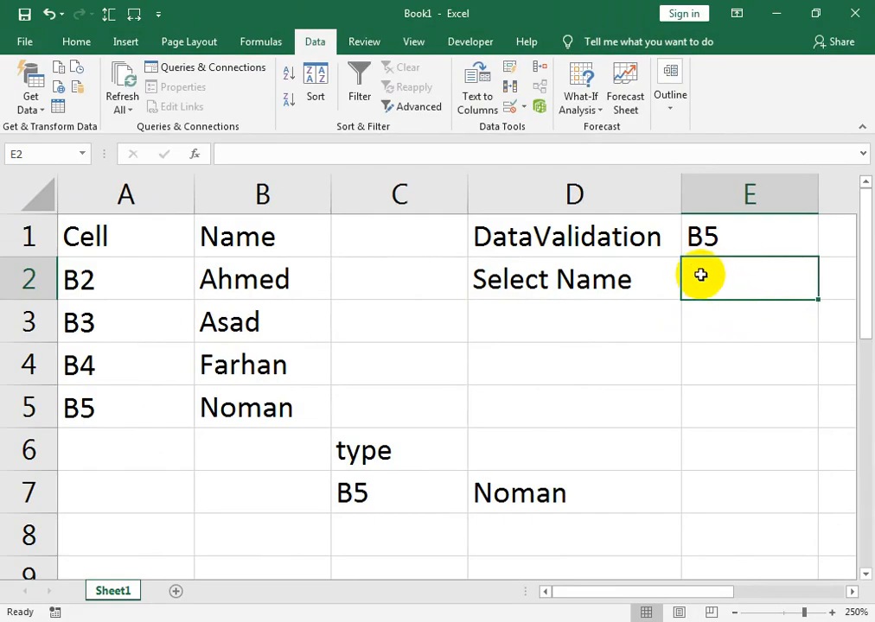
click(523, 109)
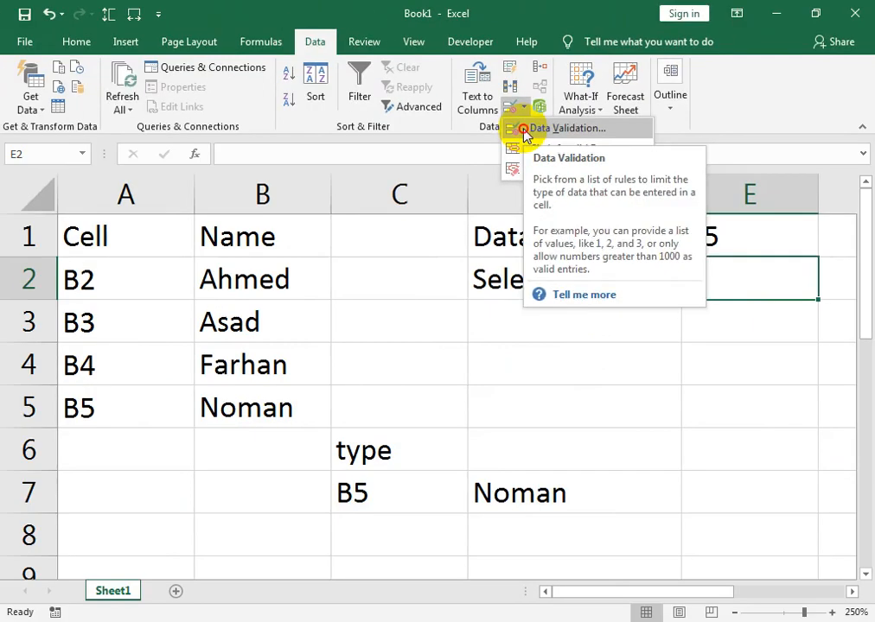
click(441, 259)
drag(717, 253, 723, 318)
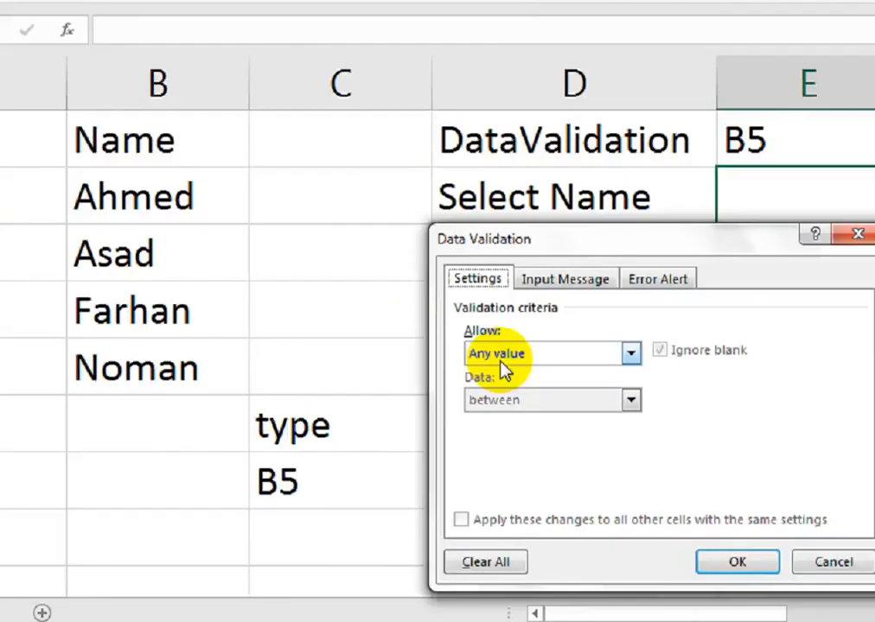
click(505, 370)
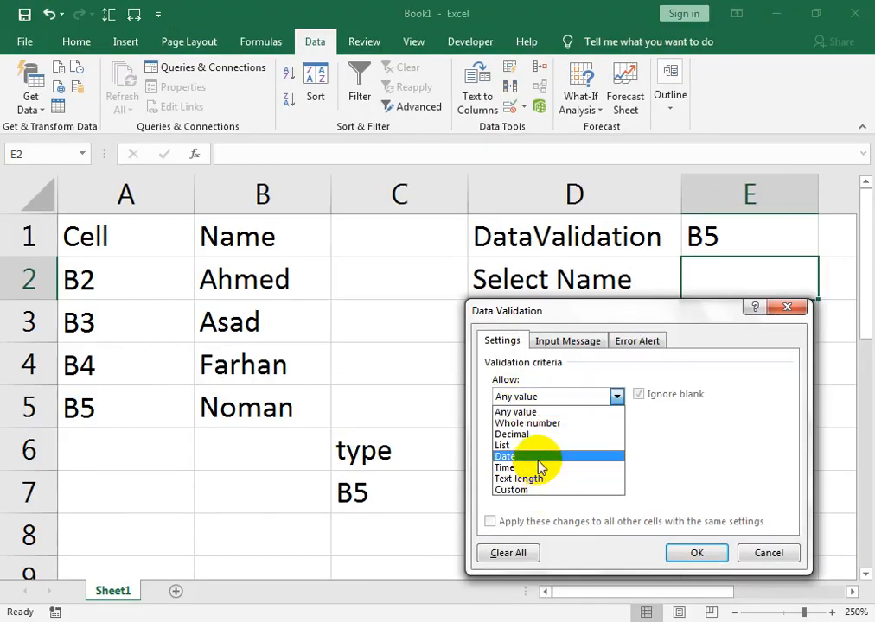
click(531, 418)
click(543, 465)
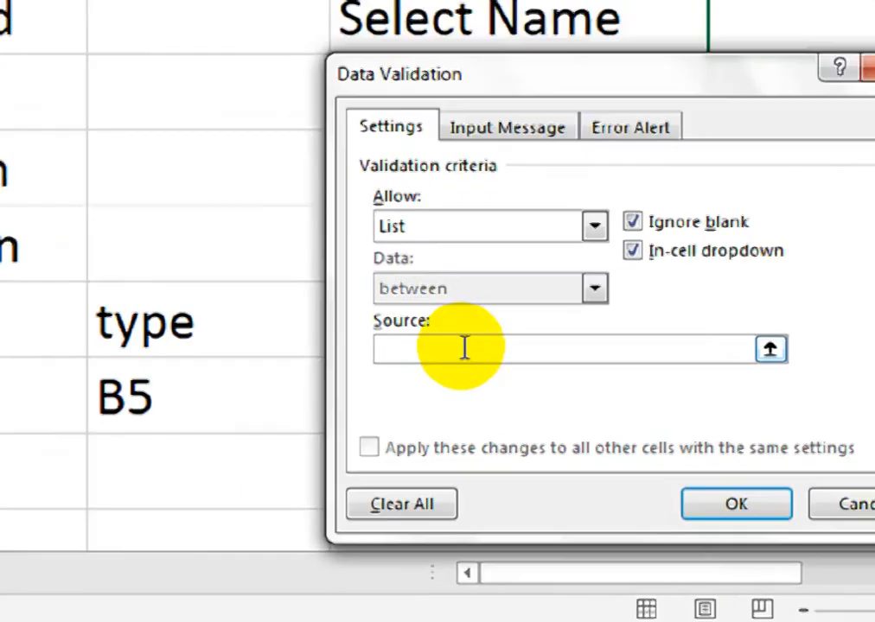
text(=in)
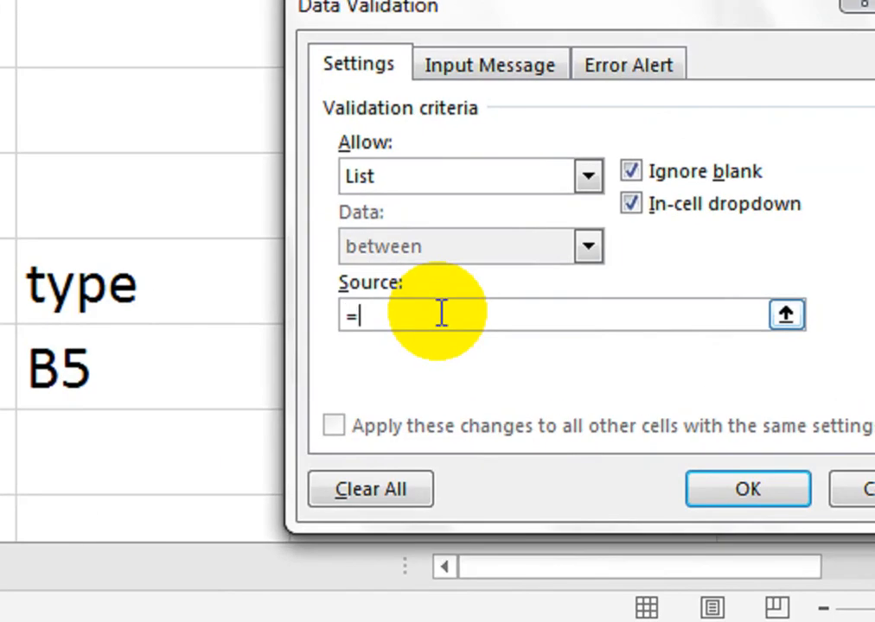
text(direct()
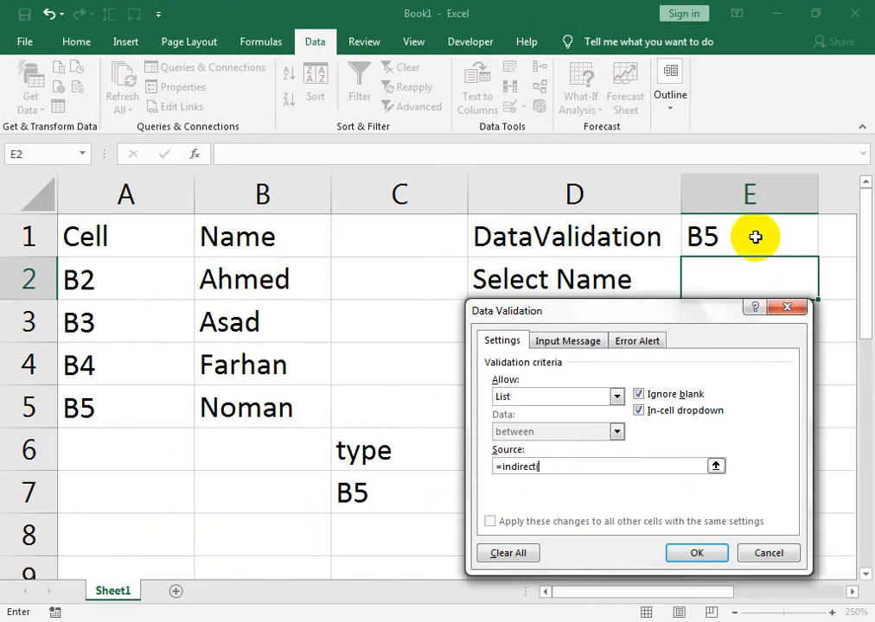
click(623, 19)
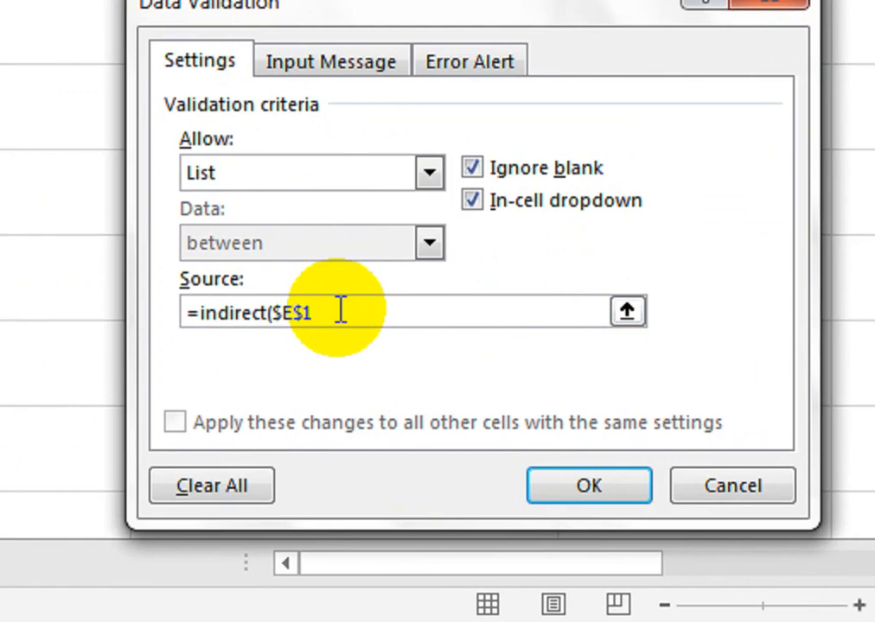
text())
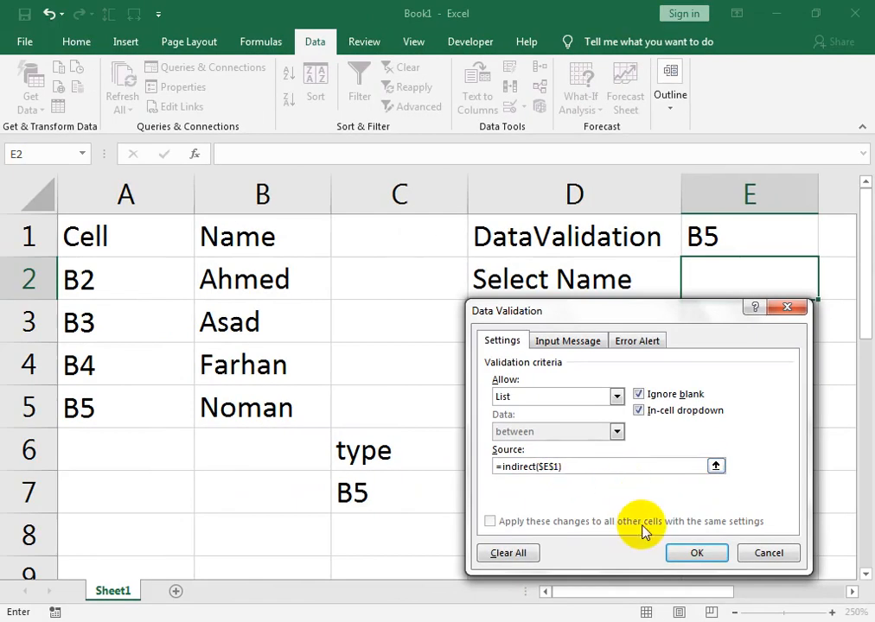
click(674, 552)
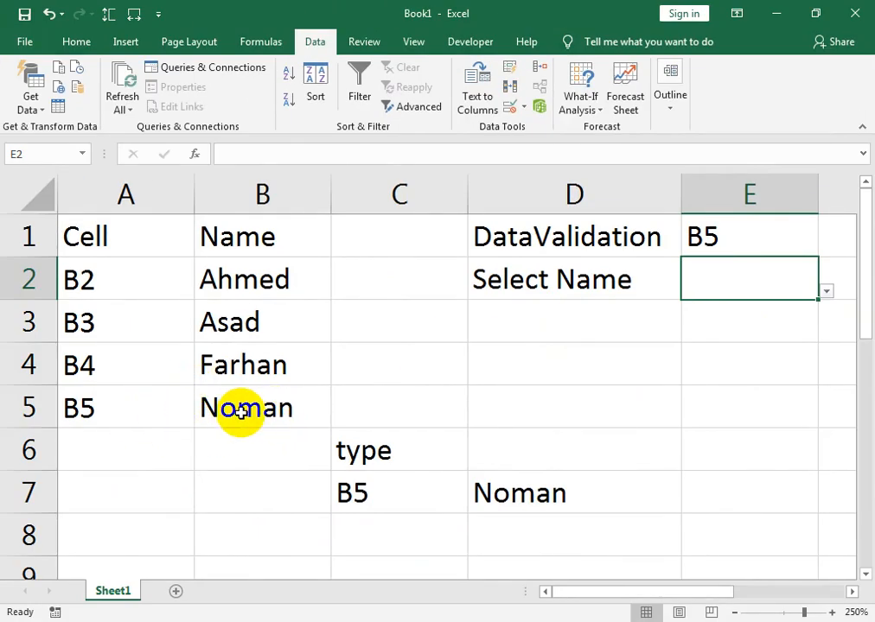
Step: Pick the name offered by the drop-down list in E2 and check the list's entries again
click(827, 293)
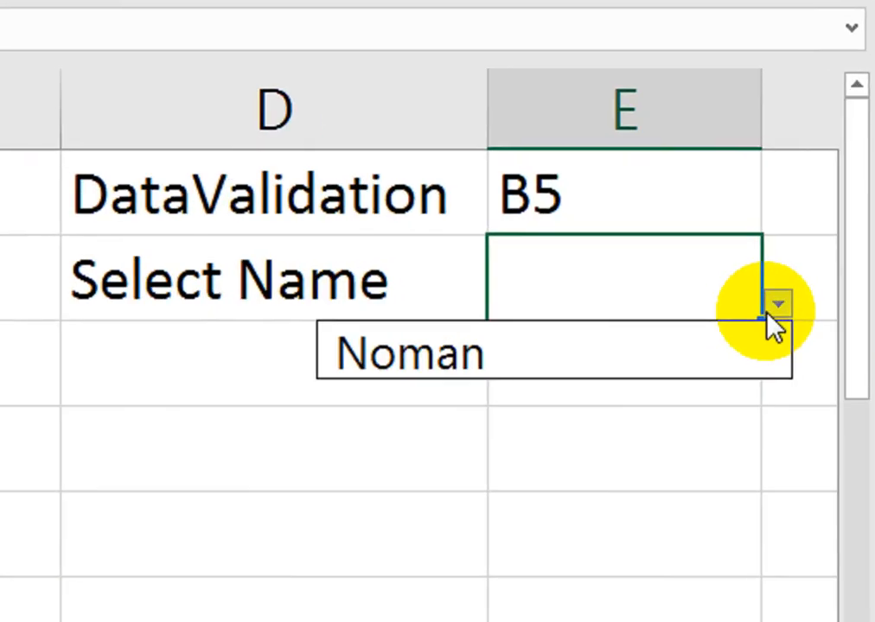
click(740, 353)
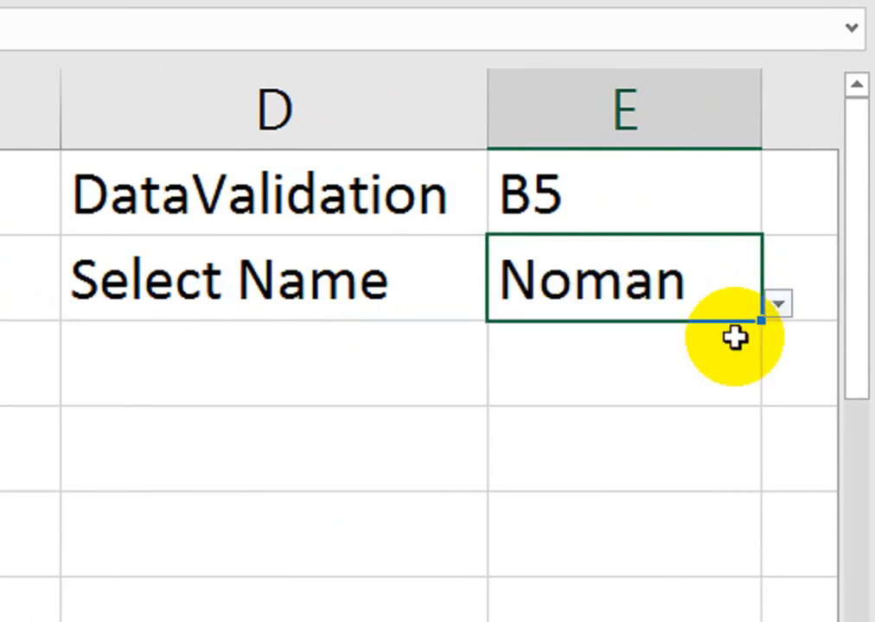
click(780, 308)
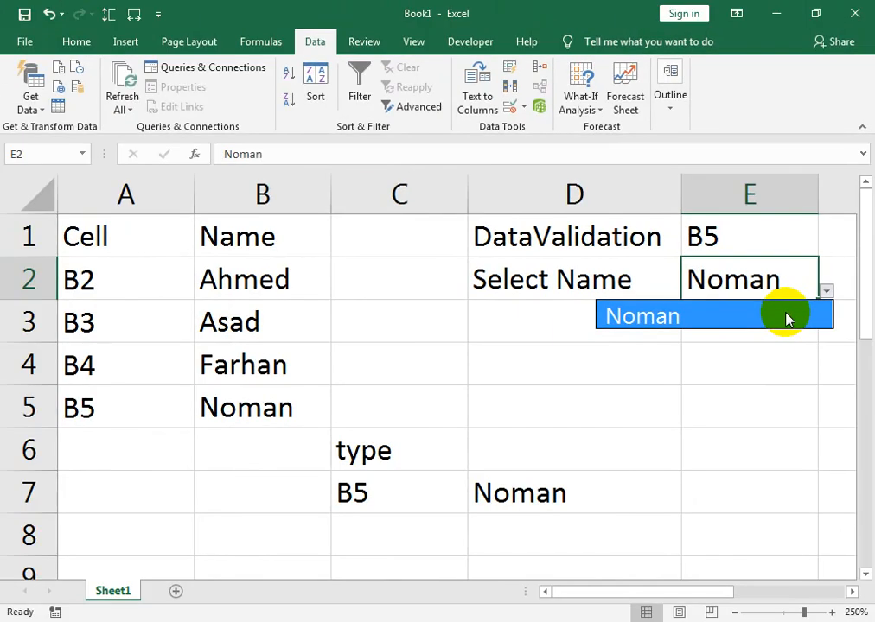
click(820, 287)
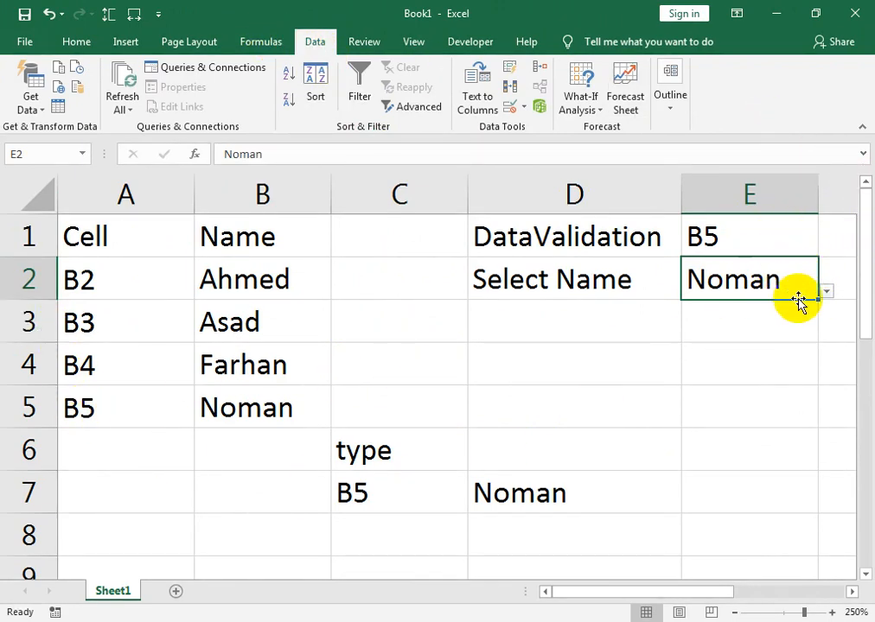
Step: Choose B4 in the E1 drop-down list and pick the matching name from the list in E2
click(773, 244)
click(827, 249)
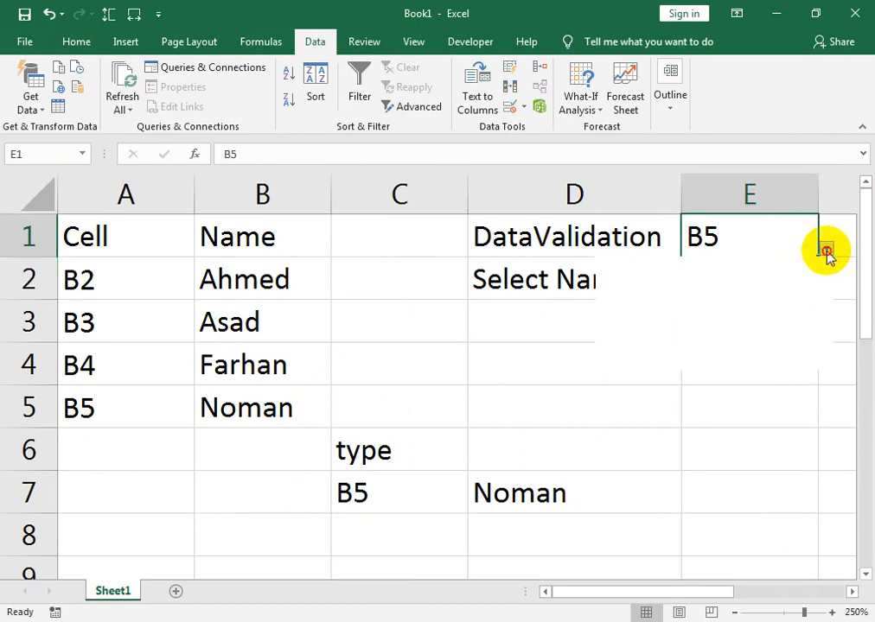
click(724, 335)
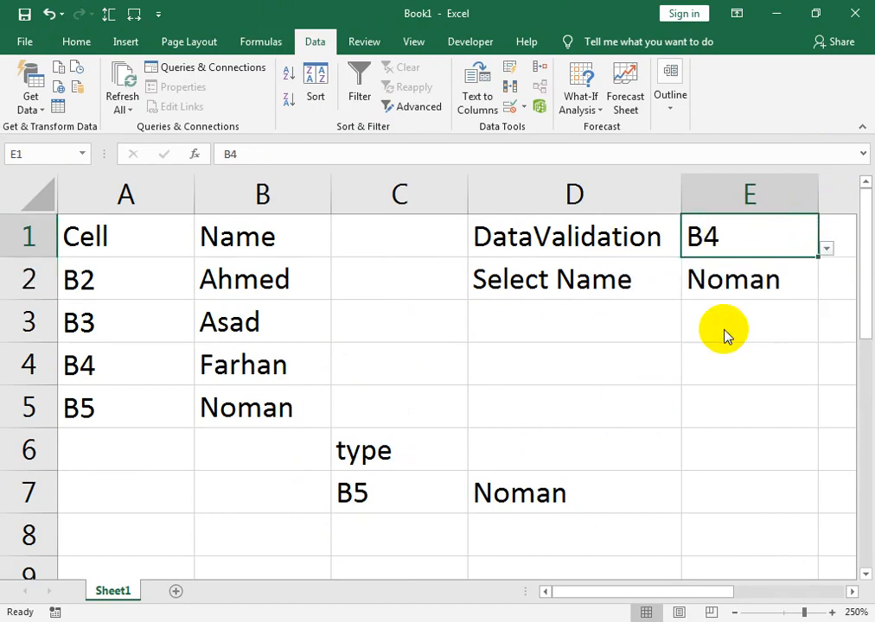
click(812, 291)
click(827, 293)
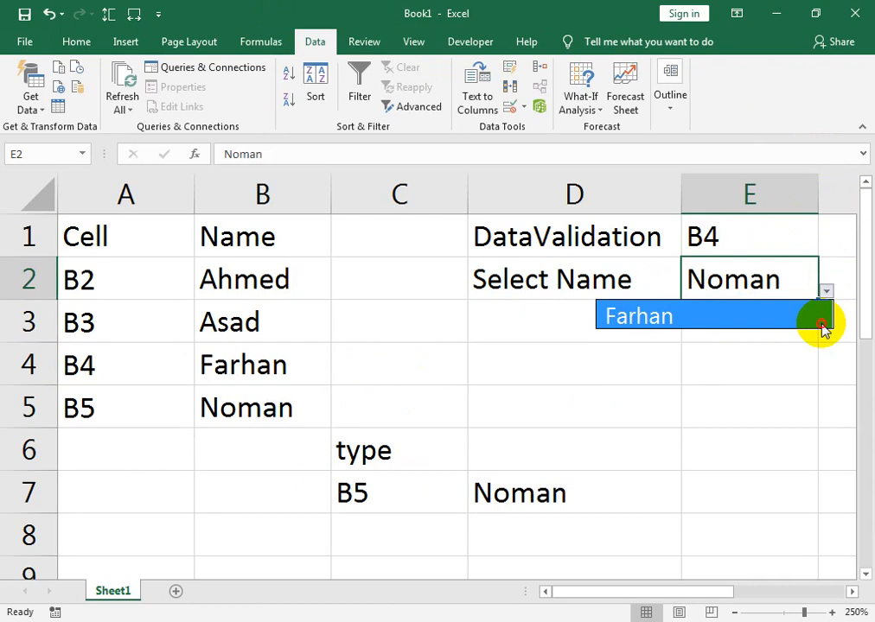
click(822, 327)
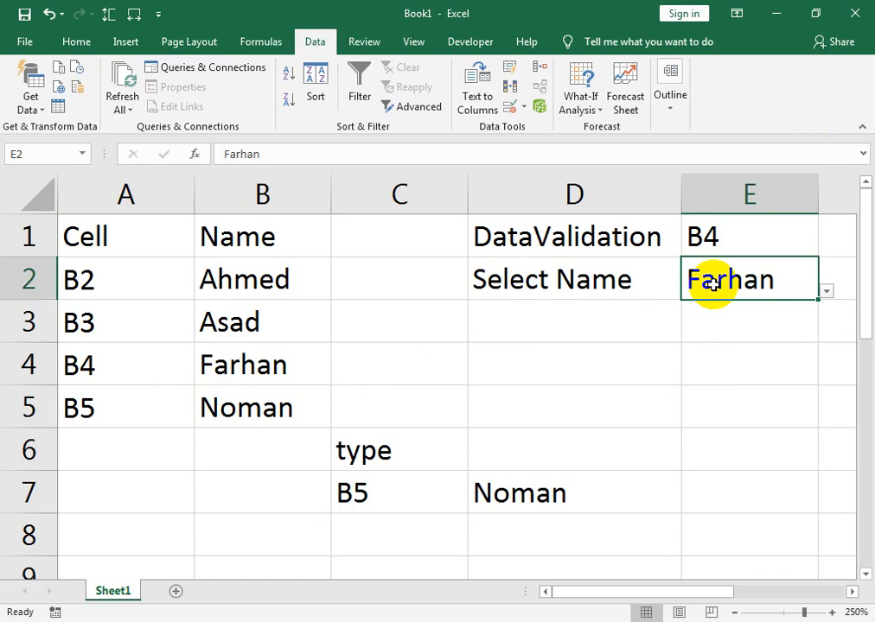
Step: Try to enter the unlisted value a in E2 to test the validation, and cancel the entry
text(a)
key(Return)
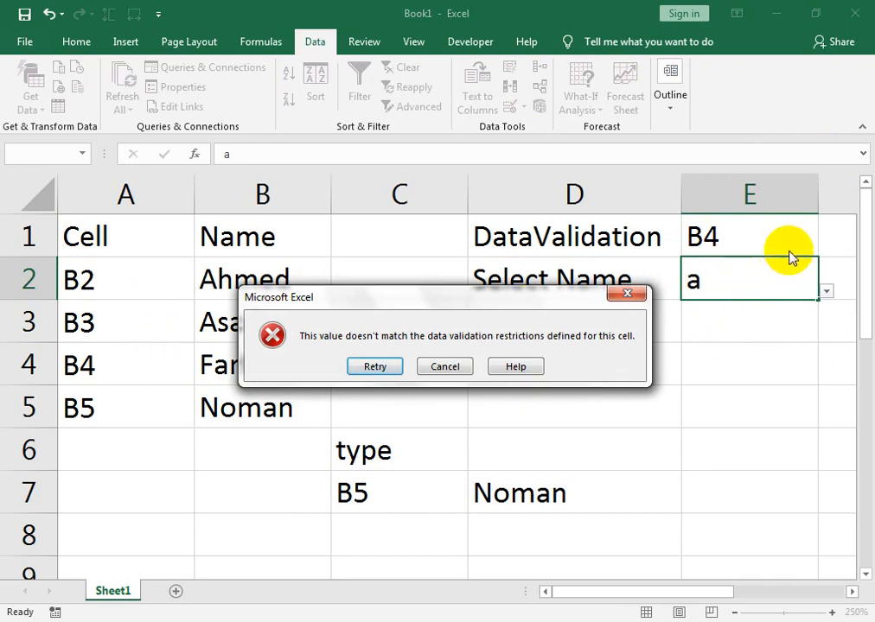
click(448, 368)
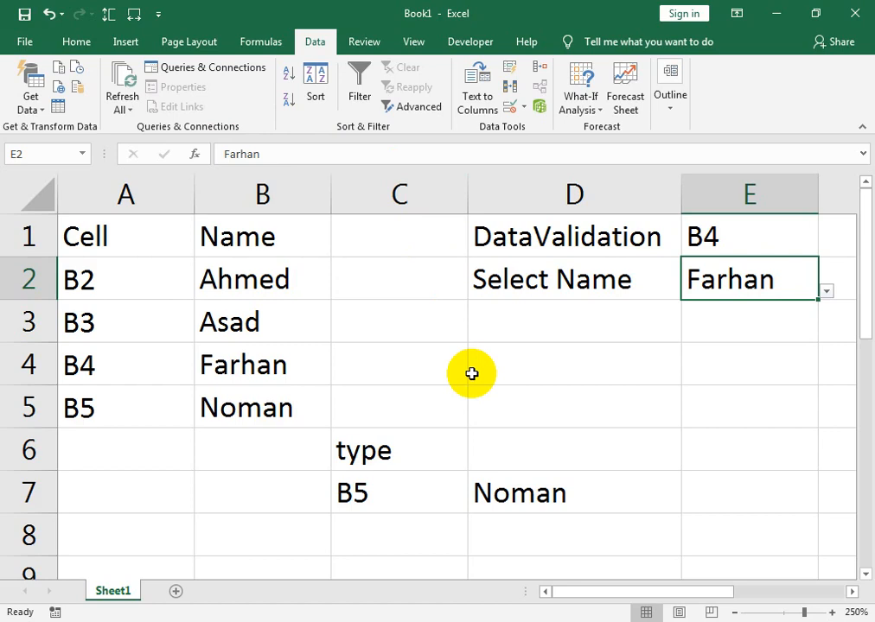
Step: Switch to the Chrome window that shows the YouTube channel's uploaded videos
click(263, 619)
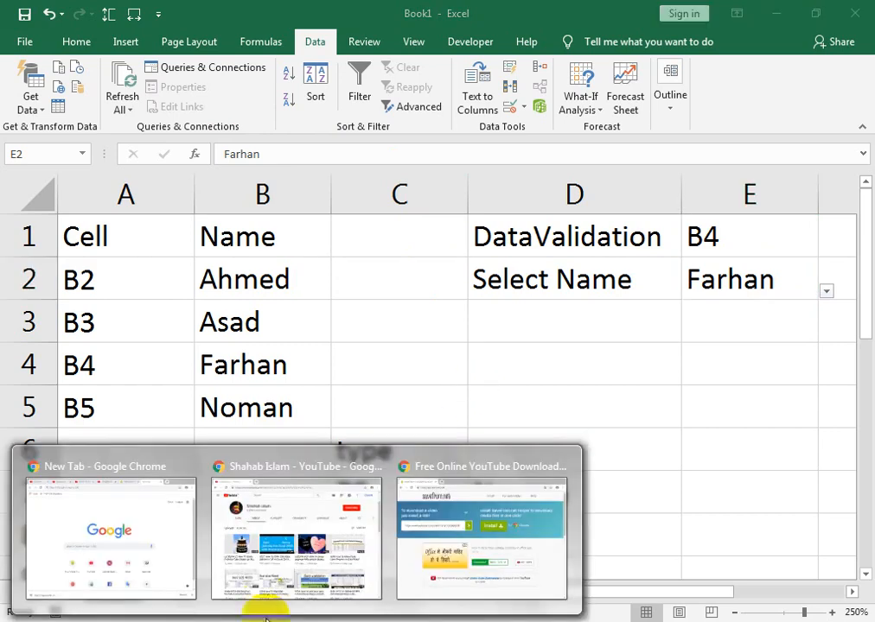
click(337, 542)
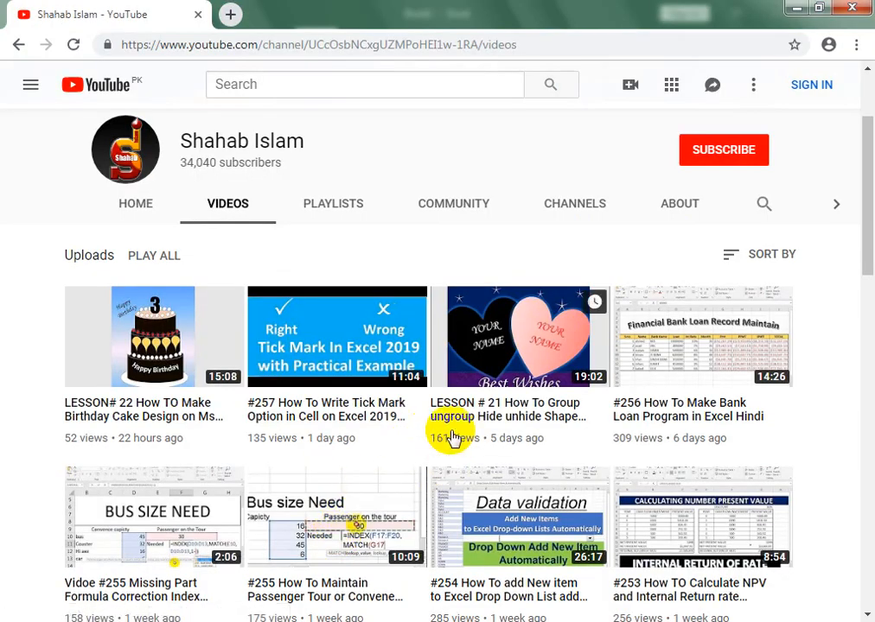